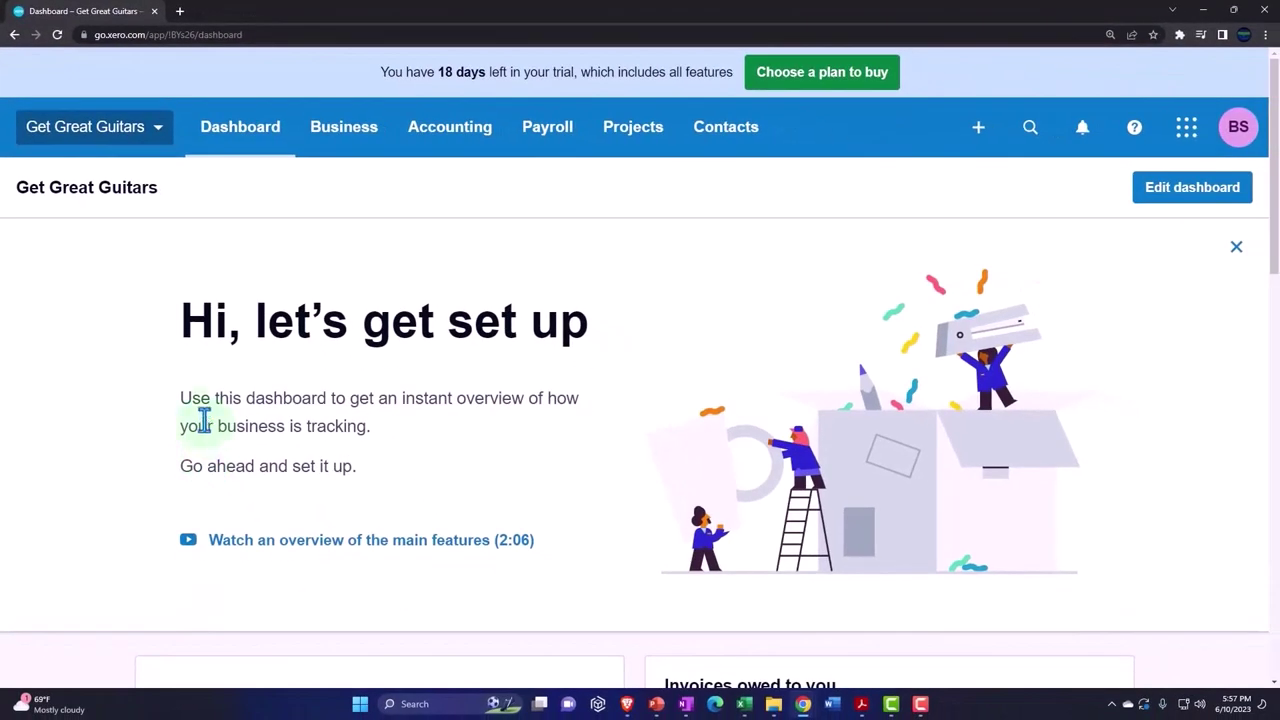
Duplicate the Get Great Guitars dashboard tab twice so three copies are open.
right_click(124, 17)
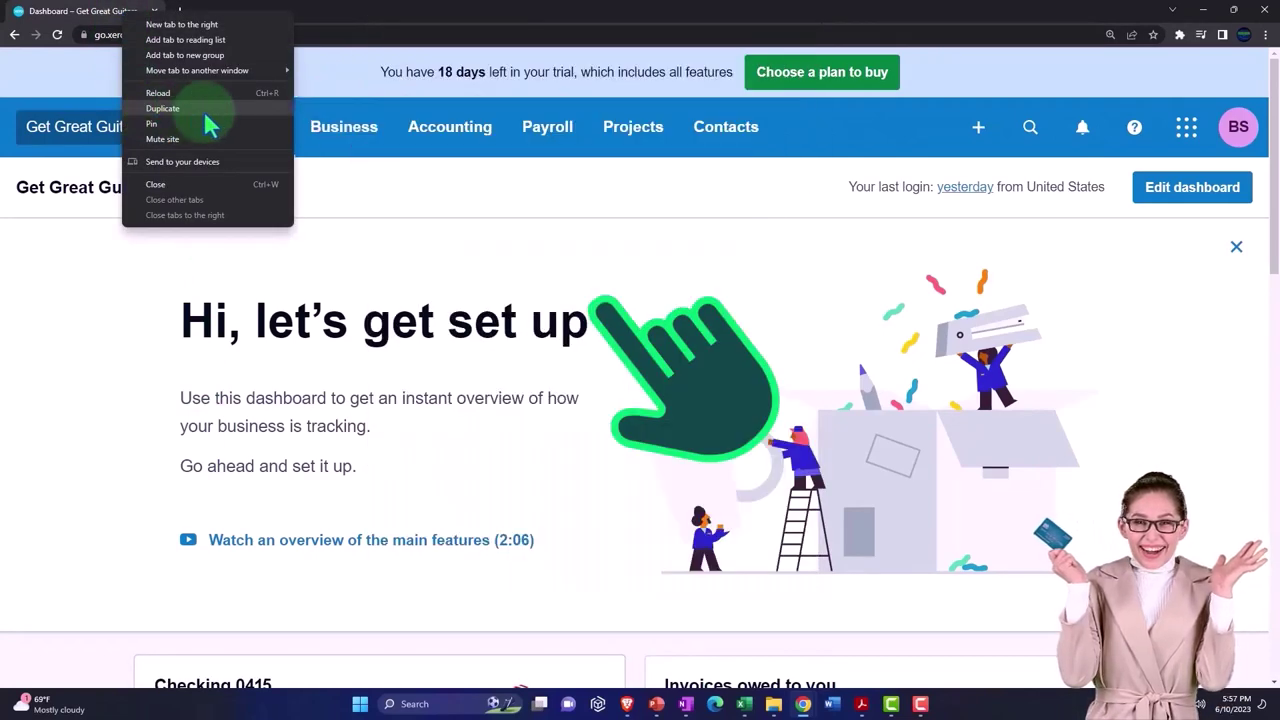
click(200, 110)
right_click(267, 15)
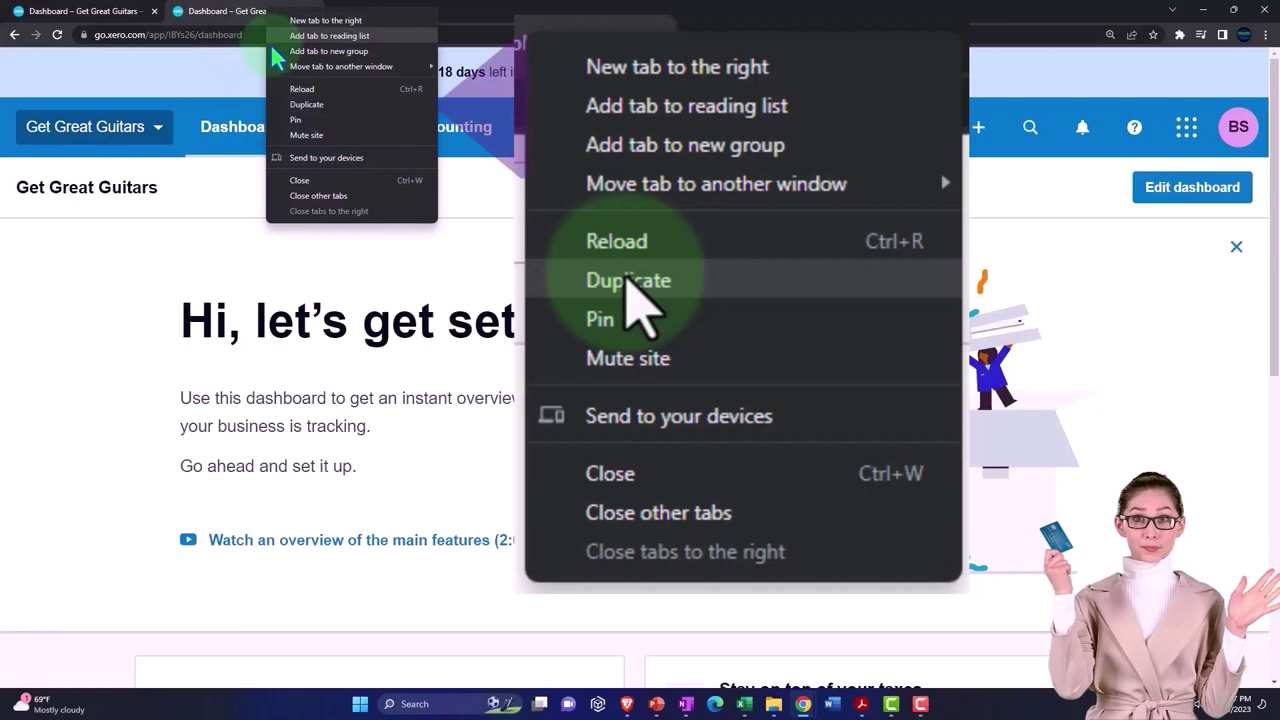
click(350, 118)
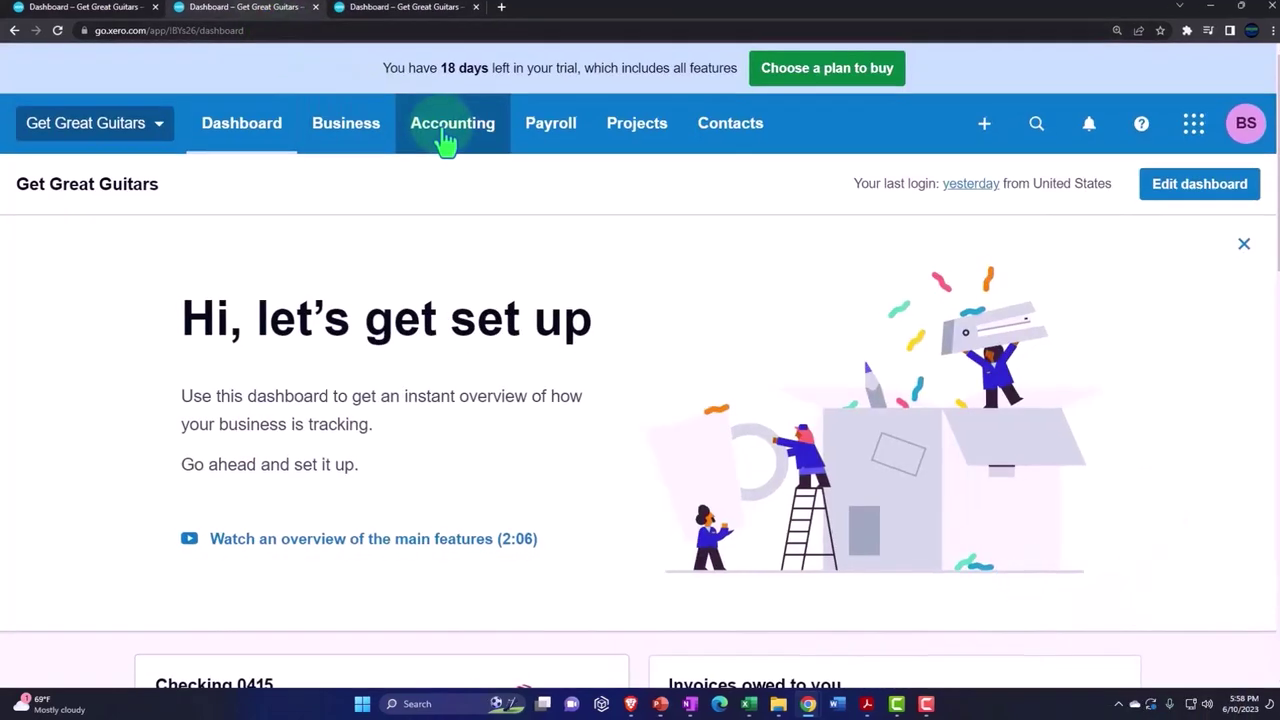
Open the Balance Sheet report from the Accounting menu in the second tab.
click(445, 130)
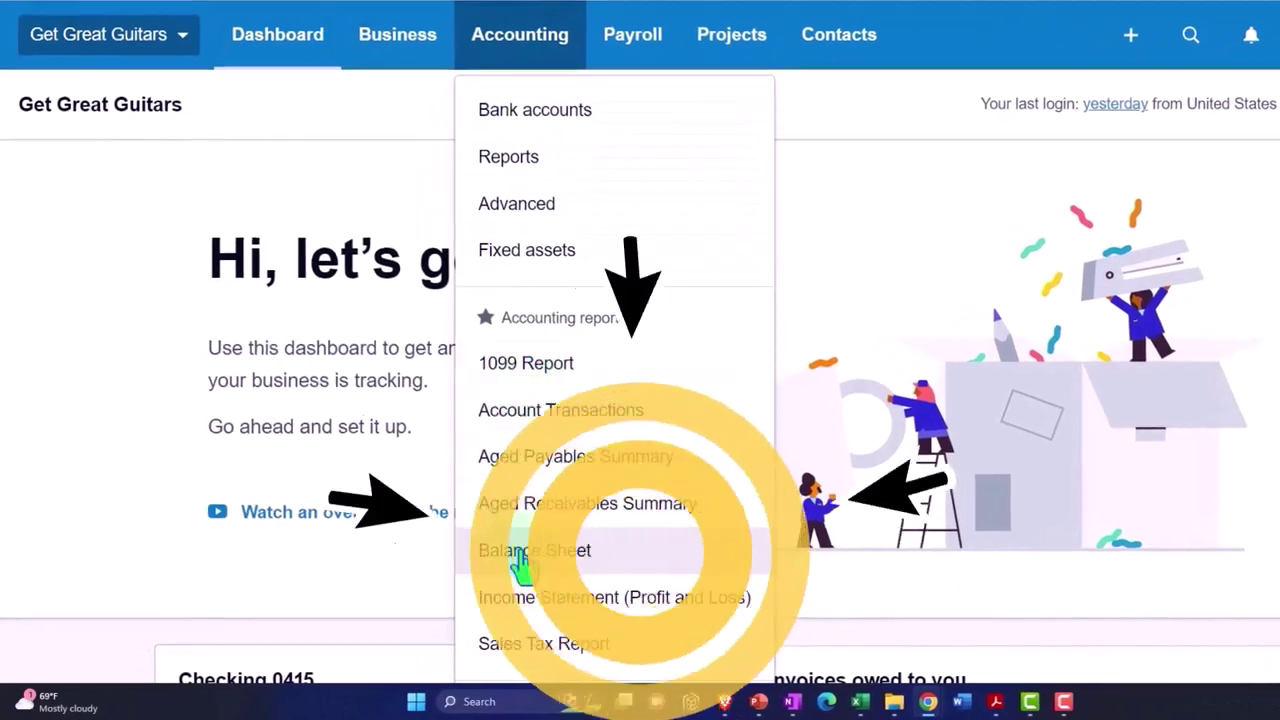
click(632, 551)
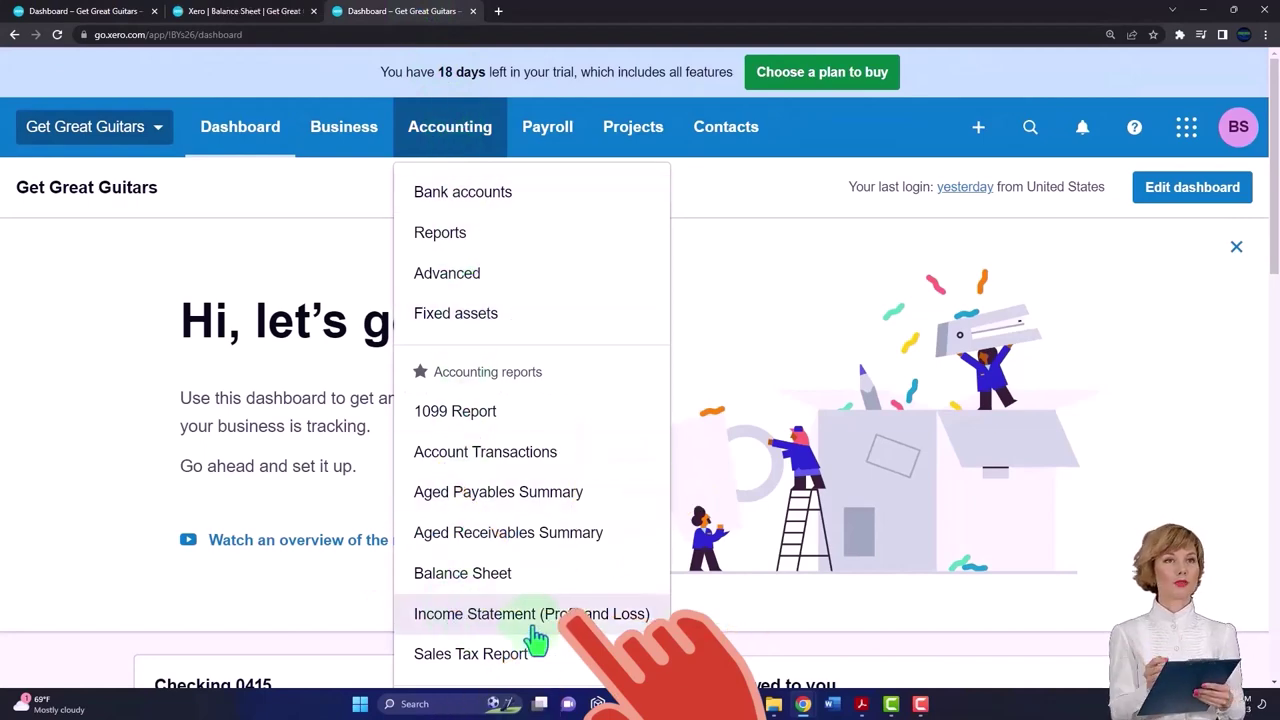
Load the Income Statement in the third tab and update the Balance Sheet to a custom date of 31 December 2023.
click(596, 624)
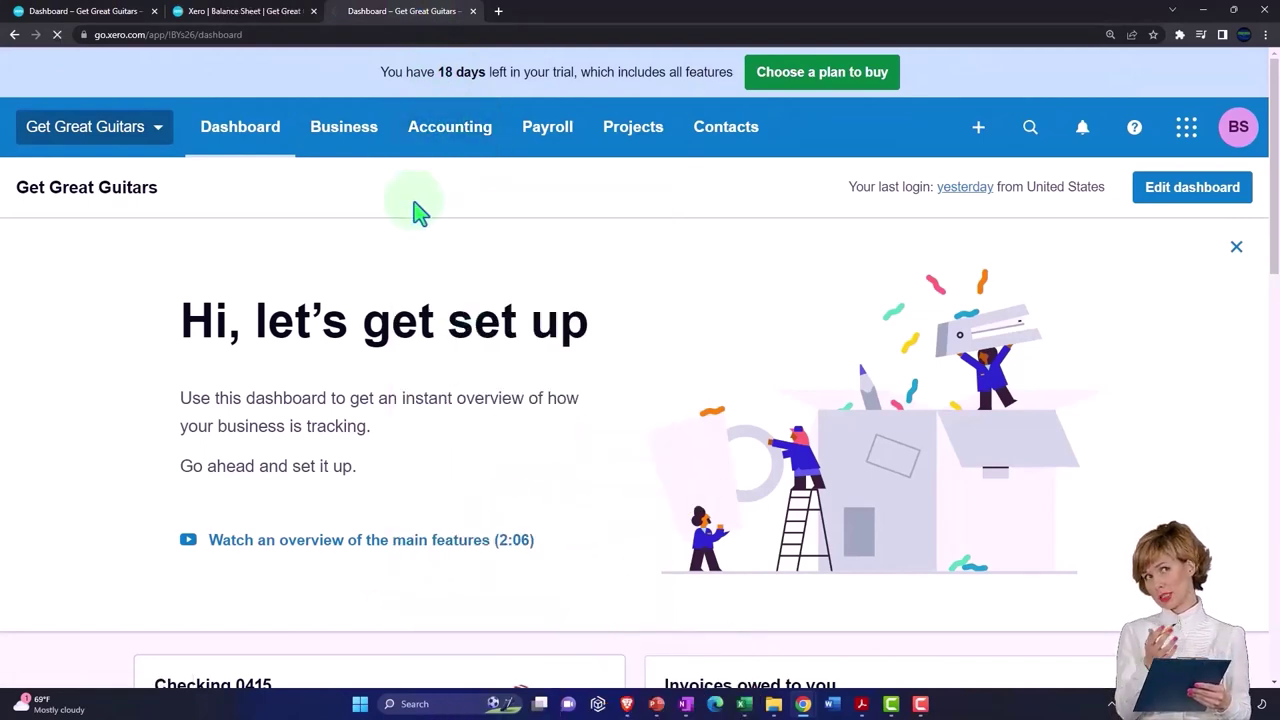
click(300, 14)
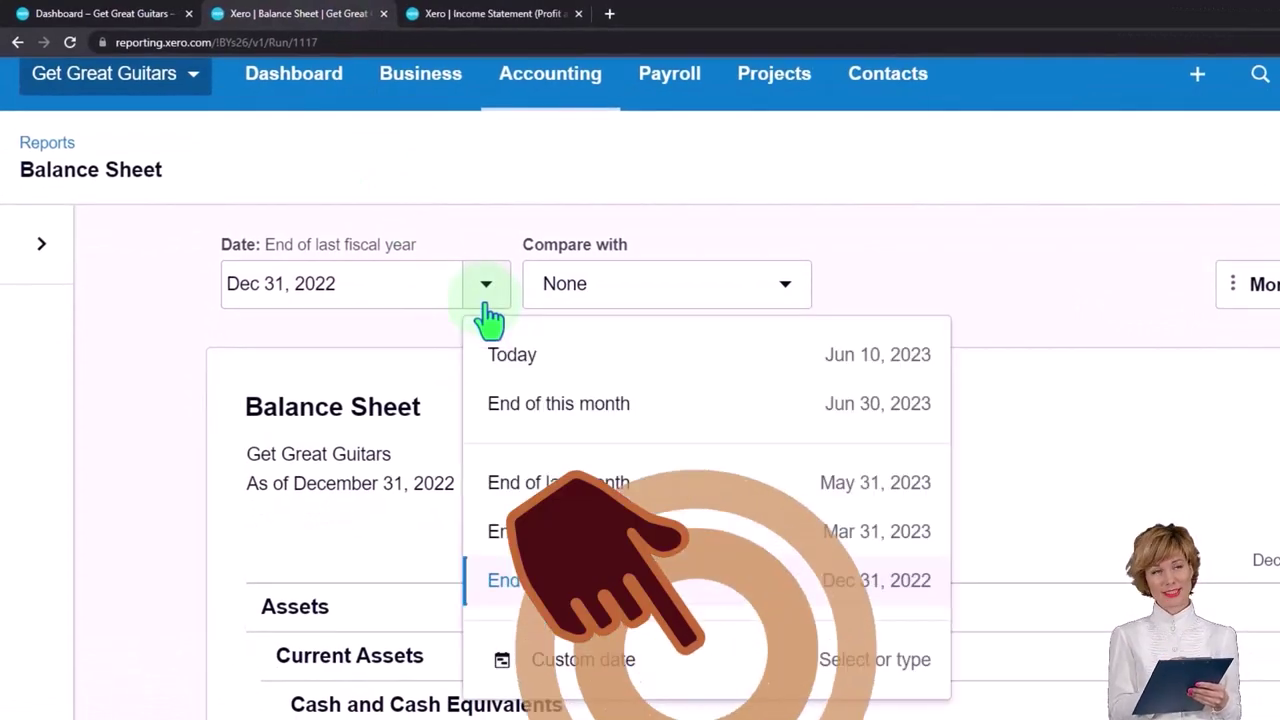
click(597, 672)
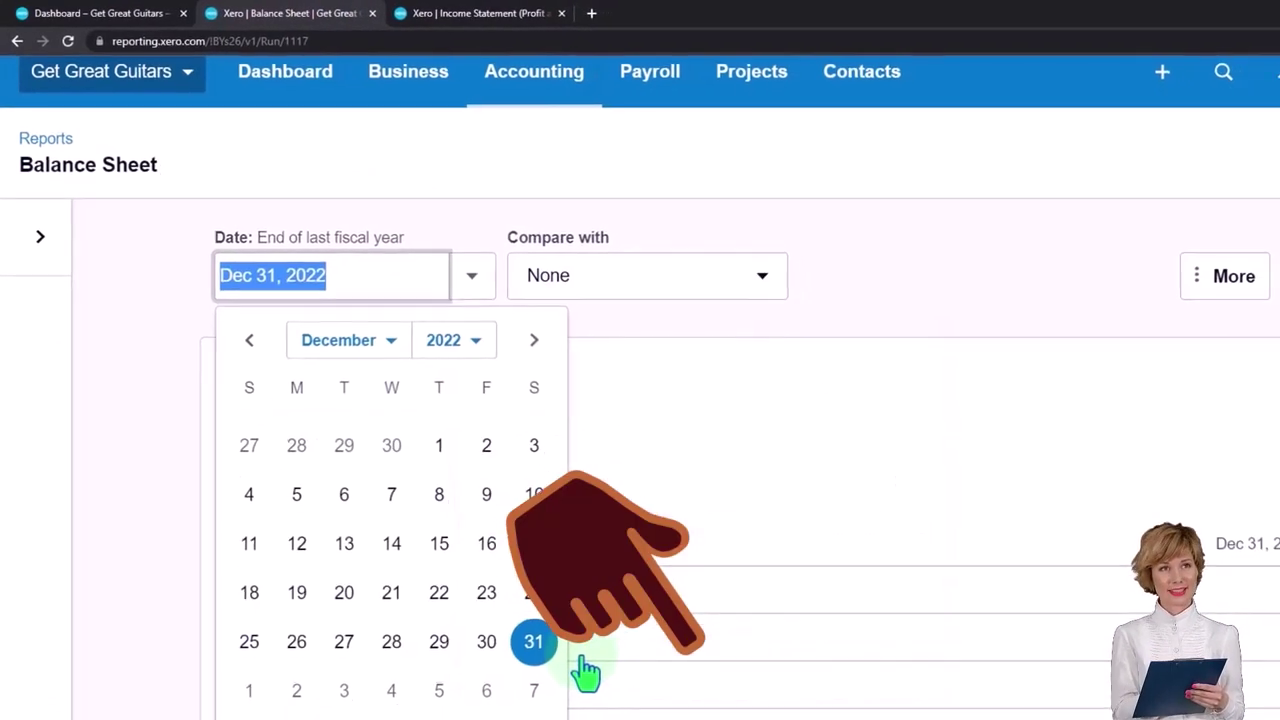
click(492, 357)
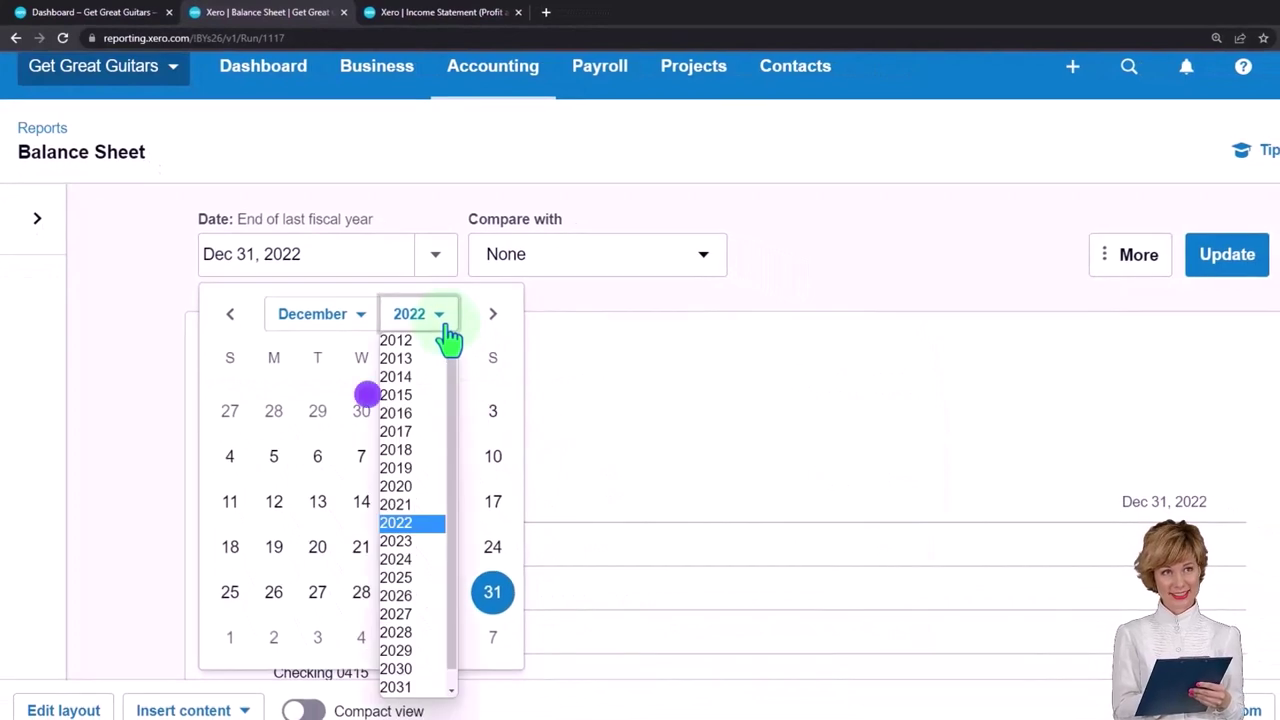
click(437, 540)
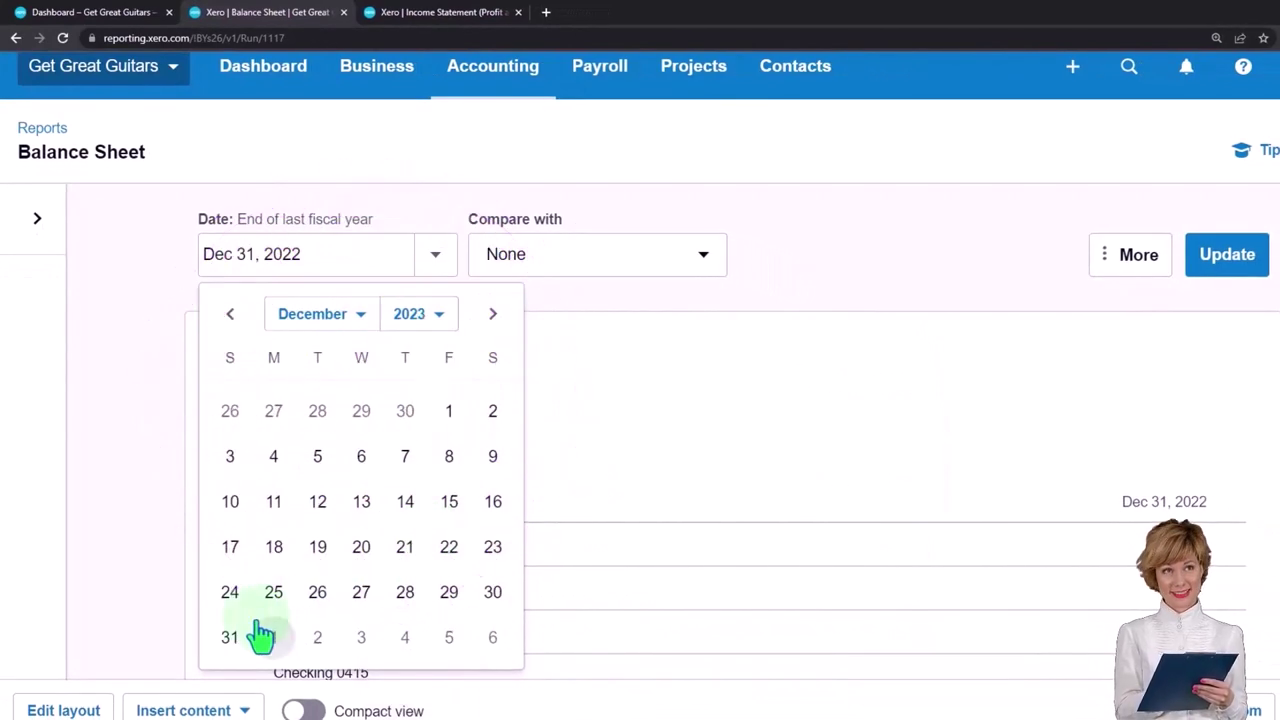
click(230, 638)
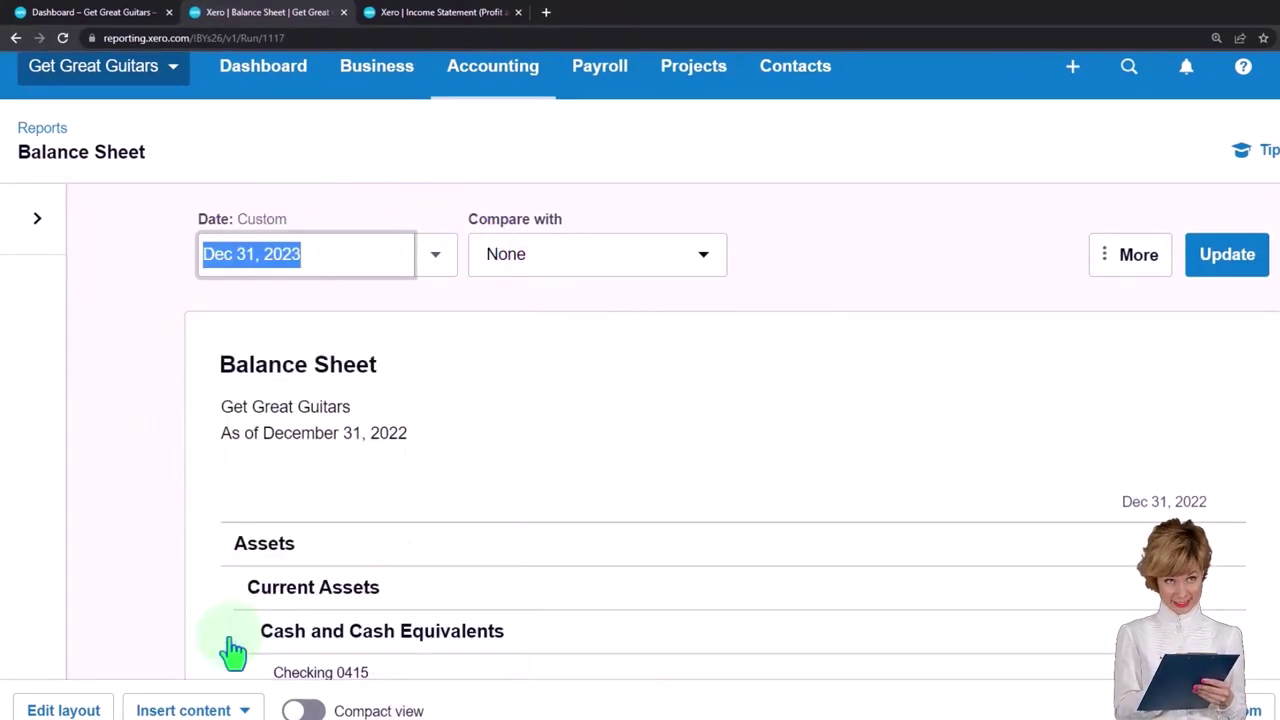
click(1234, 270)
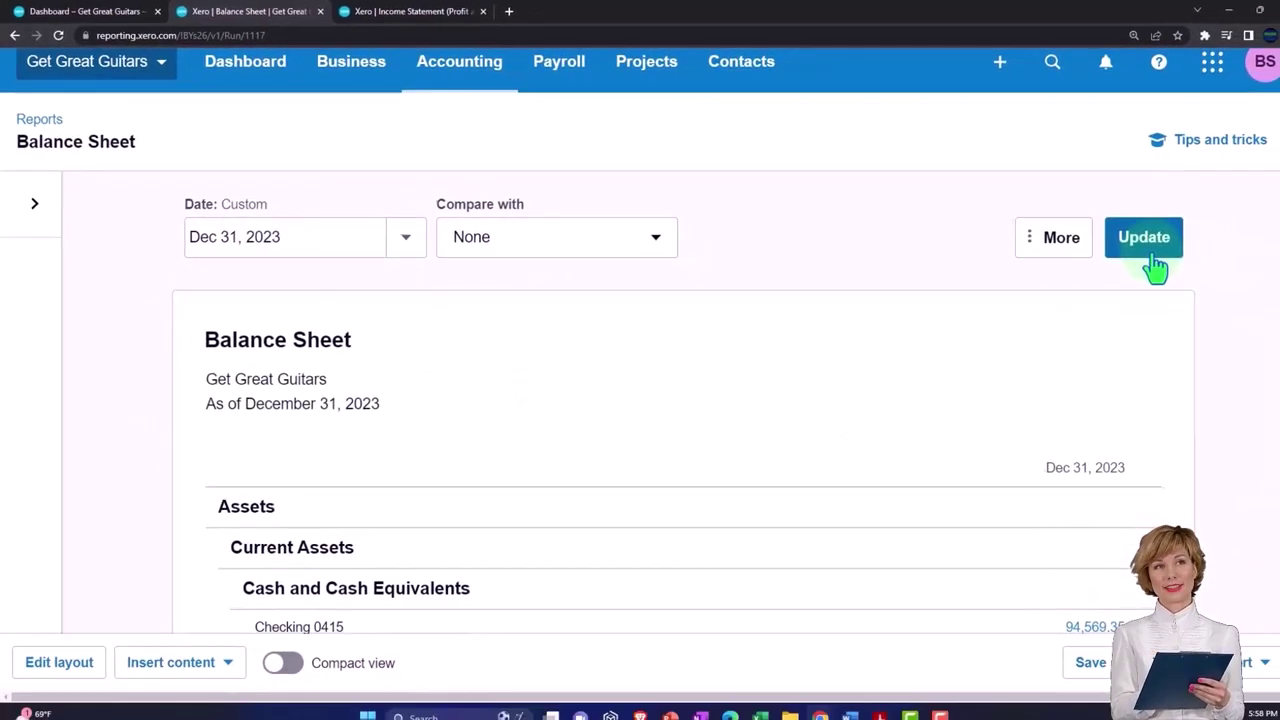
click(410, 14)
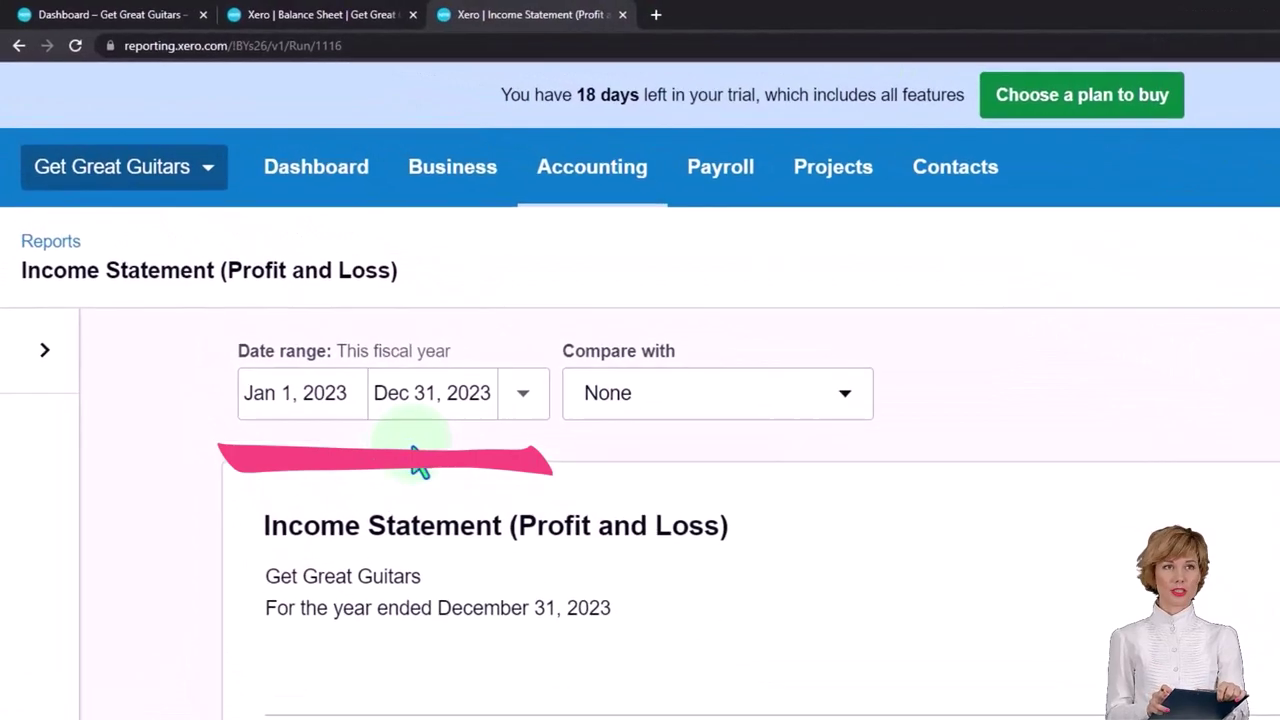
Switch back to the 'Dashboard – Get Great Guitars' browser tab.
click(140, 16)
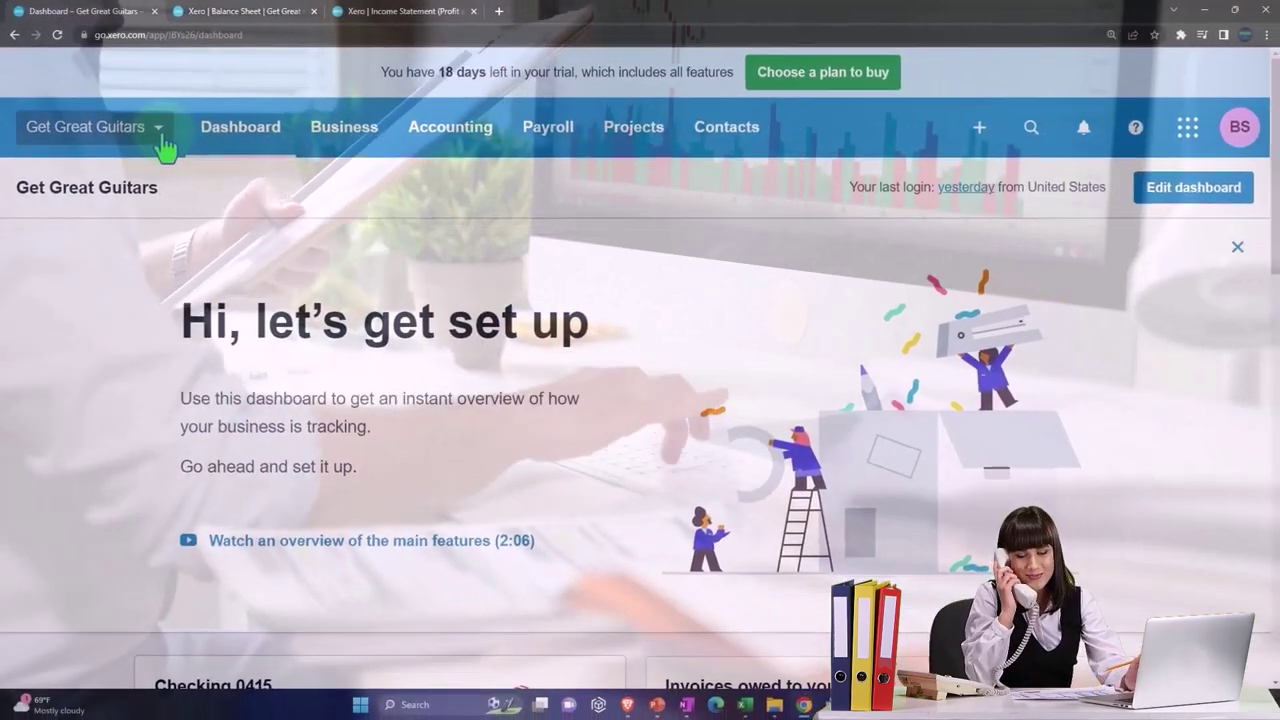
click(162, 142)
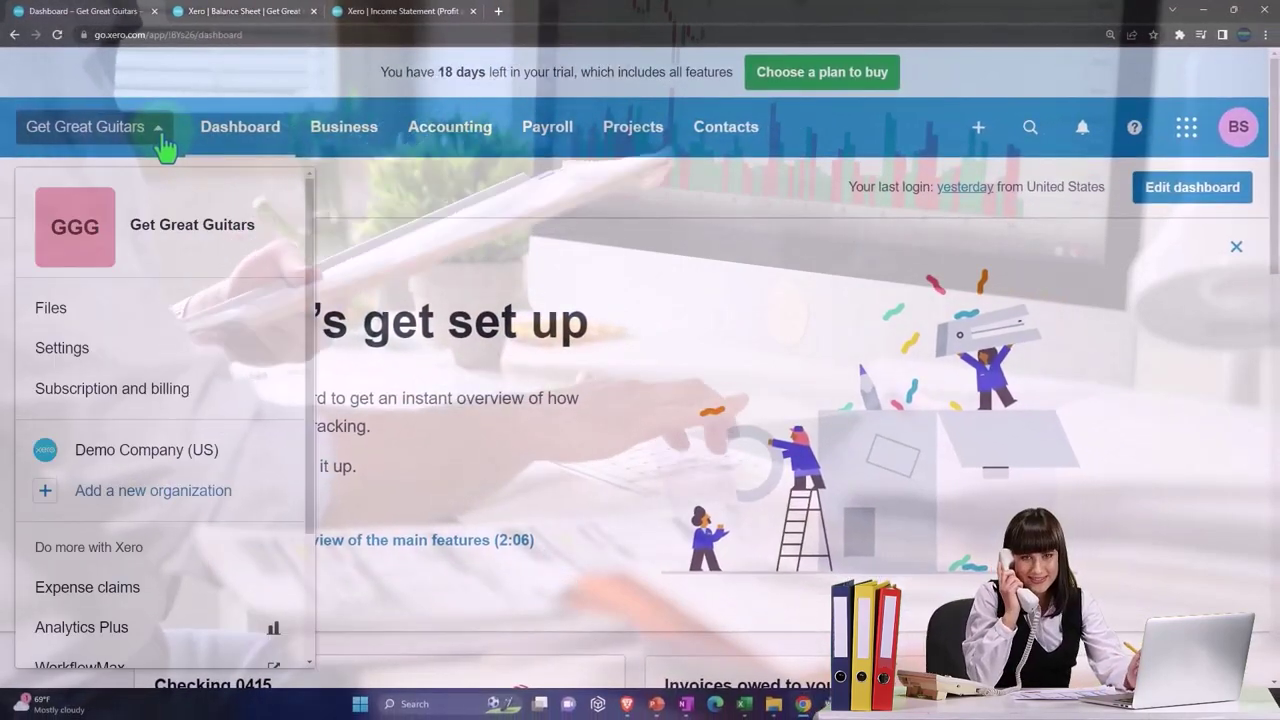
scroll(148, 400, down, 2)
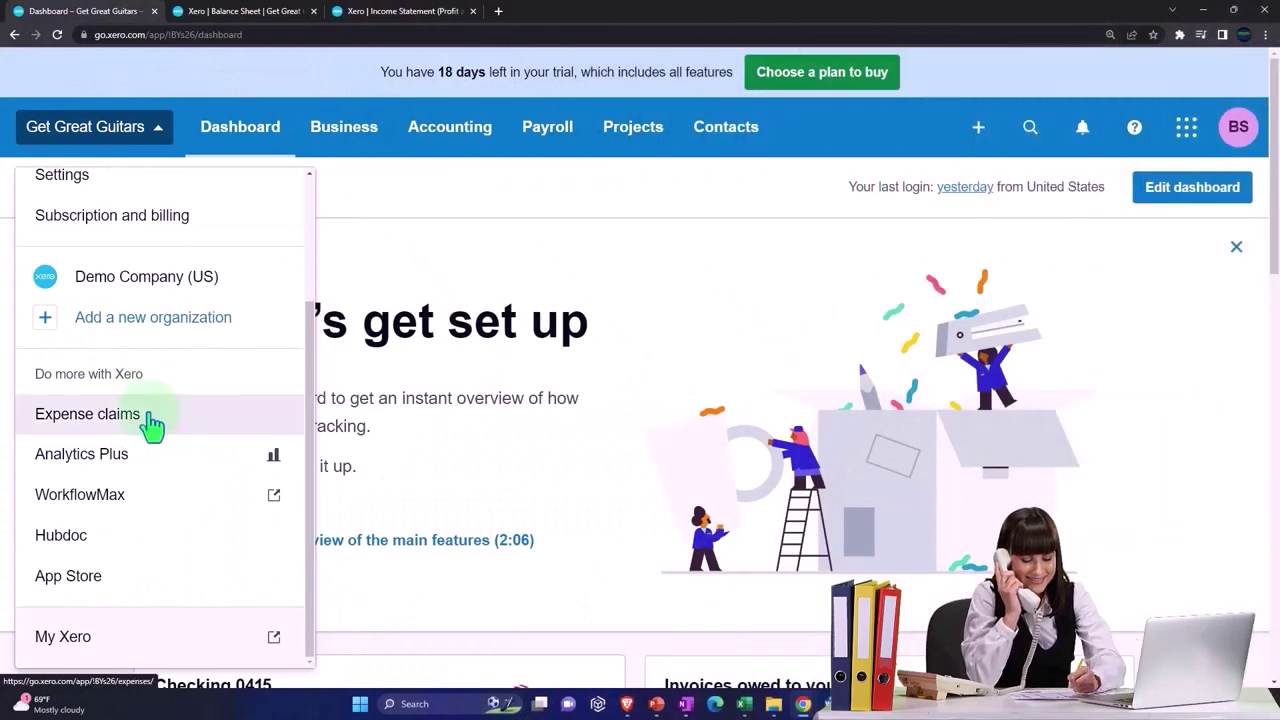
scroll(152, 426, down, 1)
scroll(150, 425, up, 2)
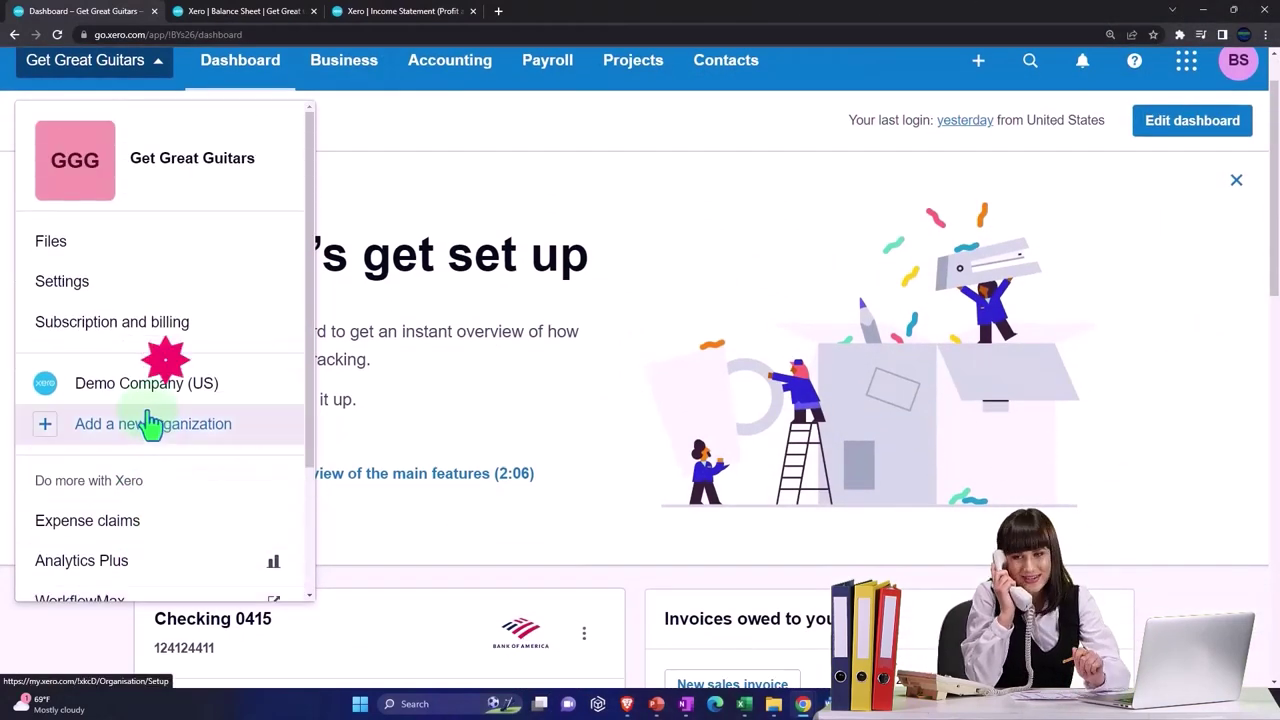
click(158, 80)
scroll(466, 240, up, 1)
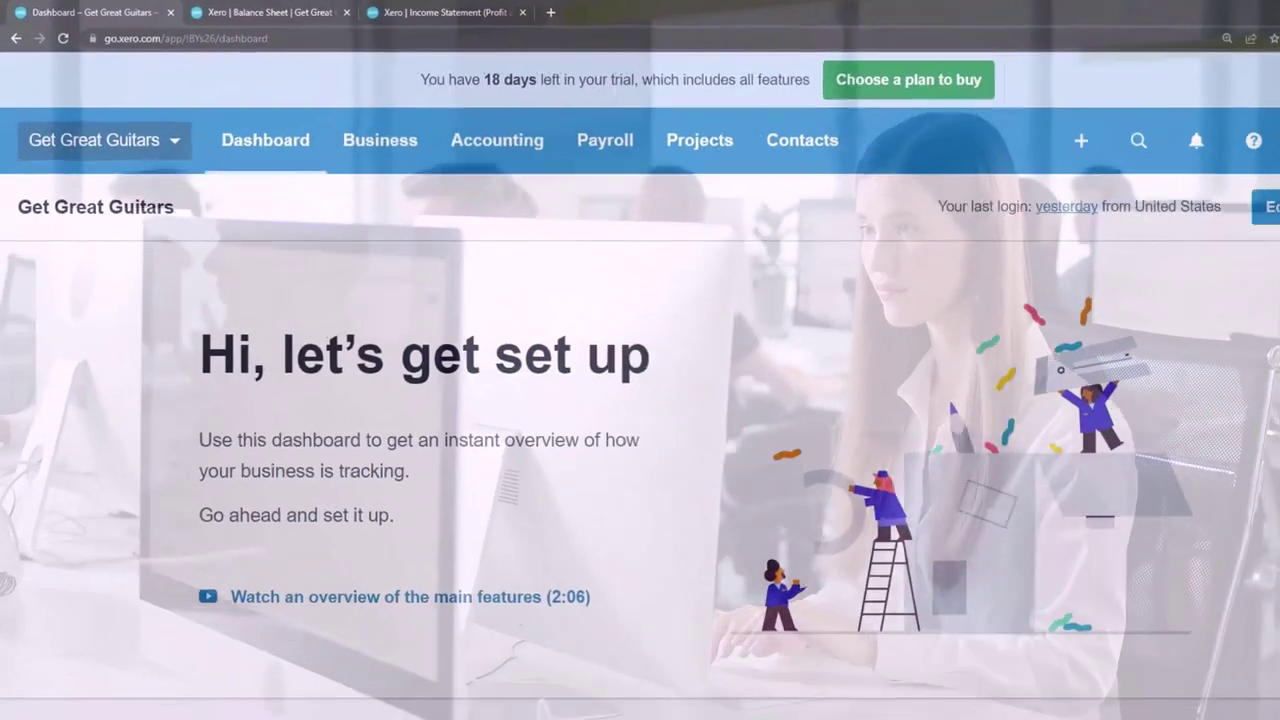
mouse_move(697, 708)
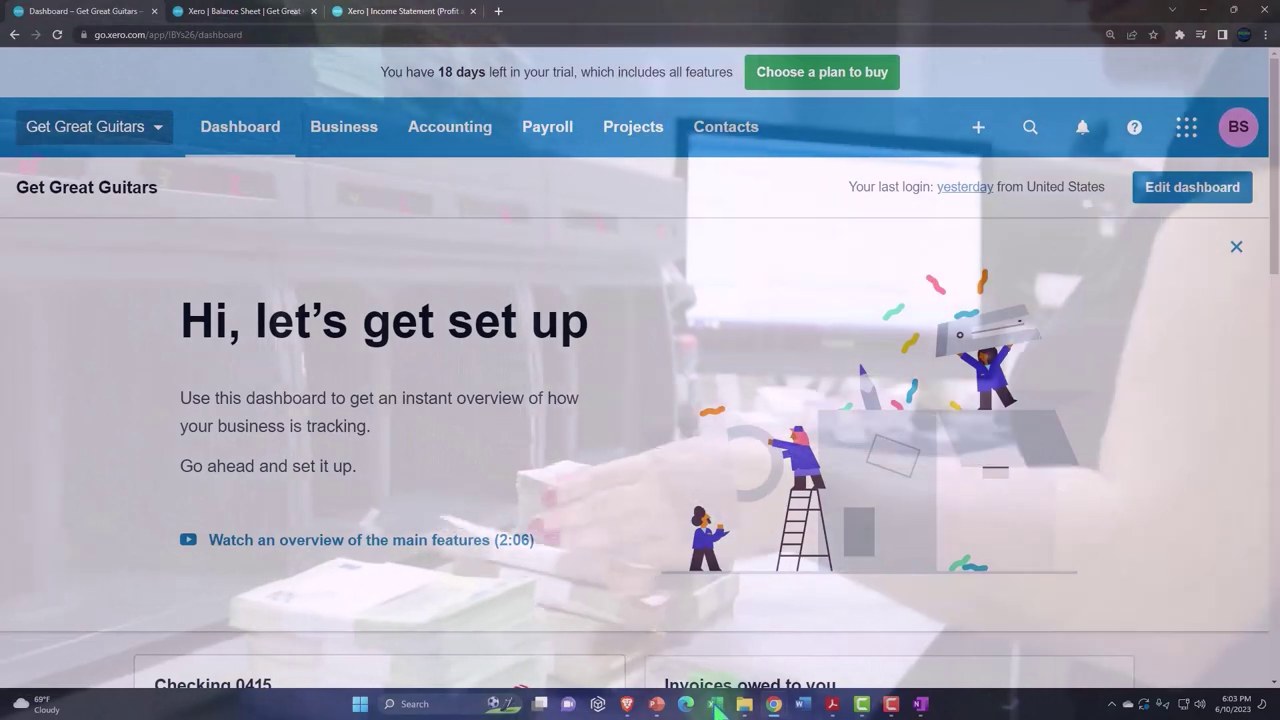
Bring up the blank Payroll workbook in Excel and select every cell of Sheet1.
mouse_move(715, 704)
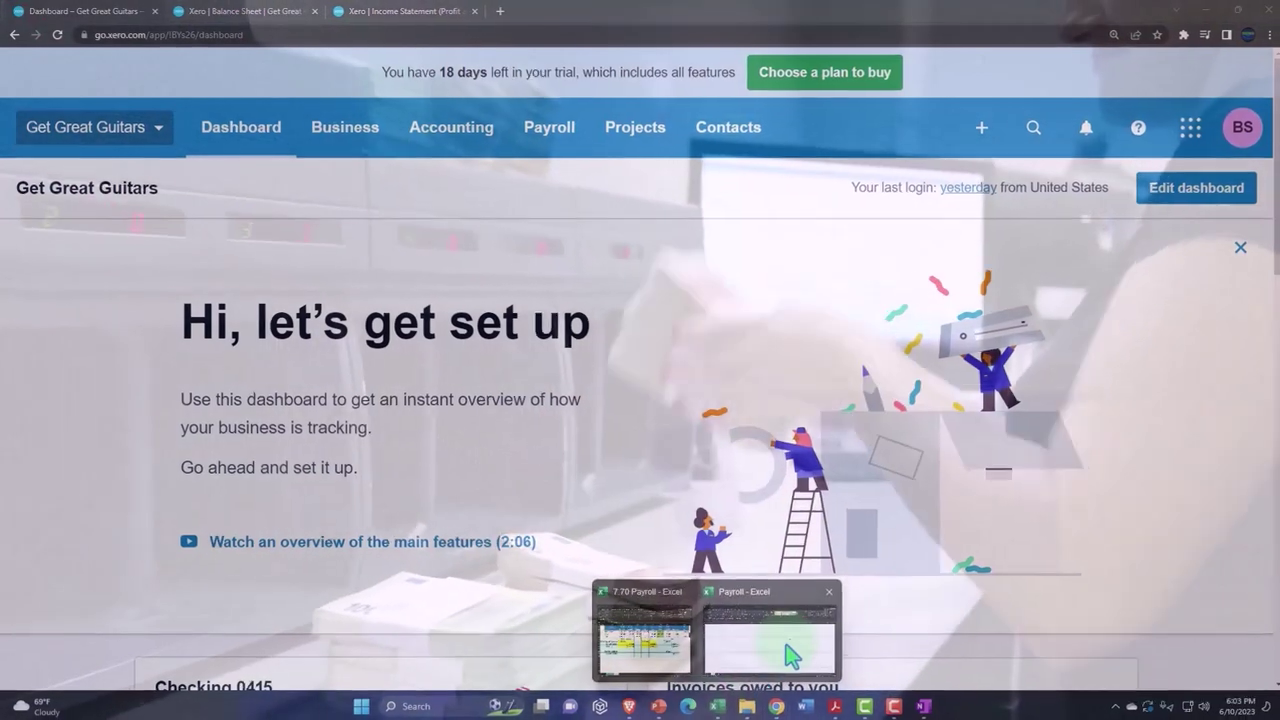
click(791, 657)
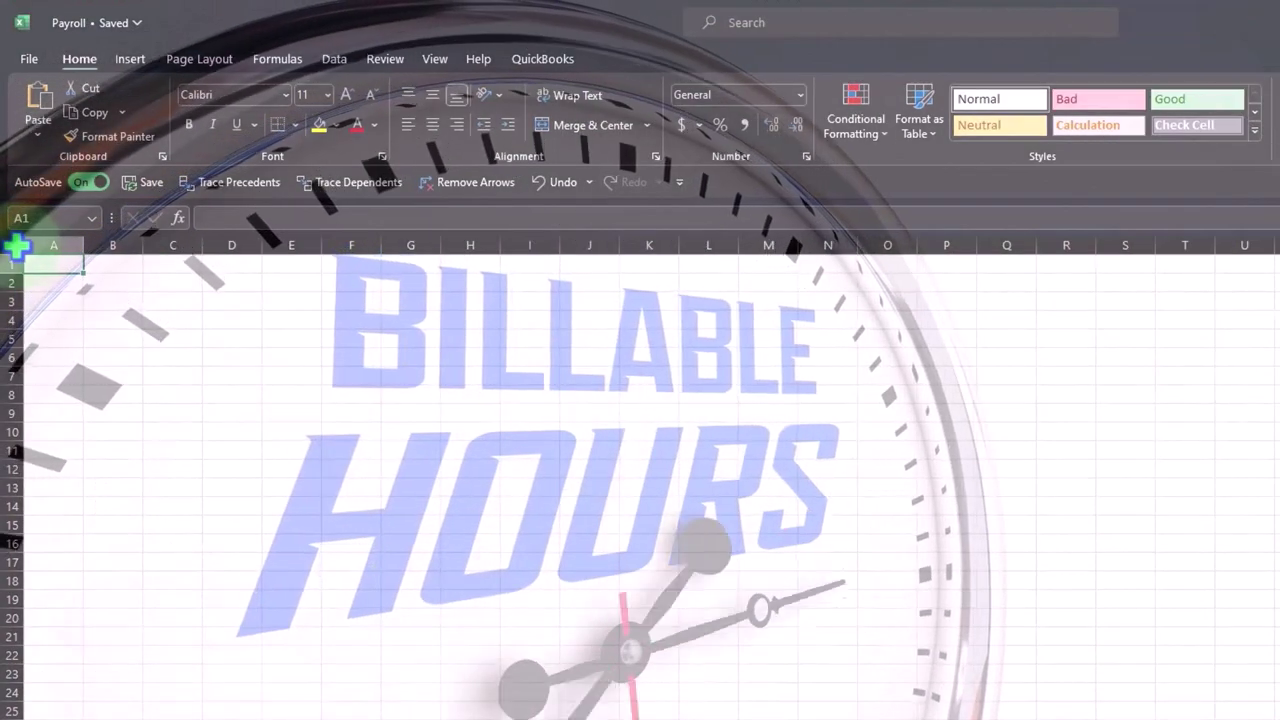
click(14, 245)
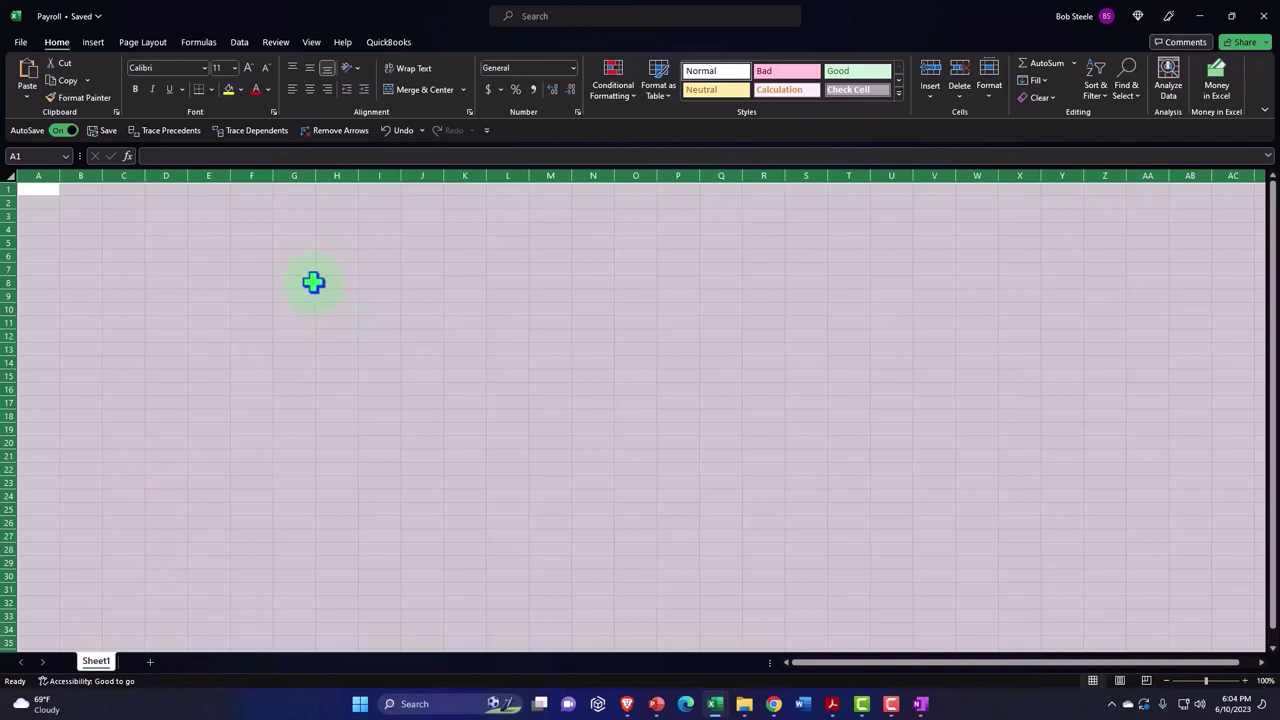
Apply Currency format to all cells: 2 decimals, Symbol None, red parenthesized negatives.
right_click(314, 285)
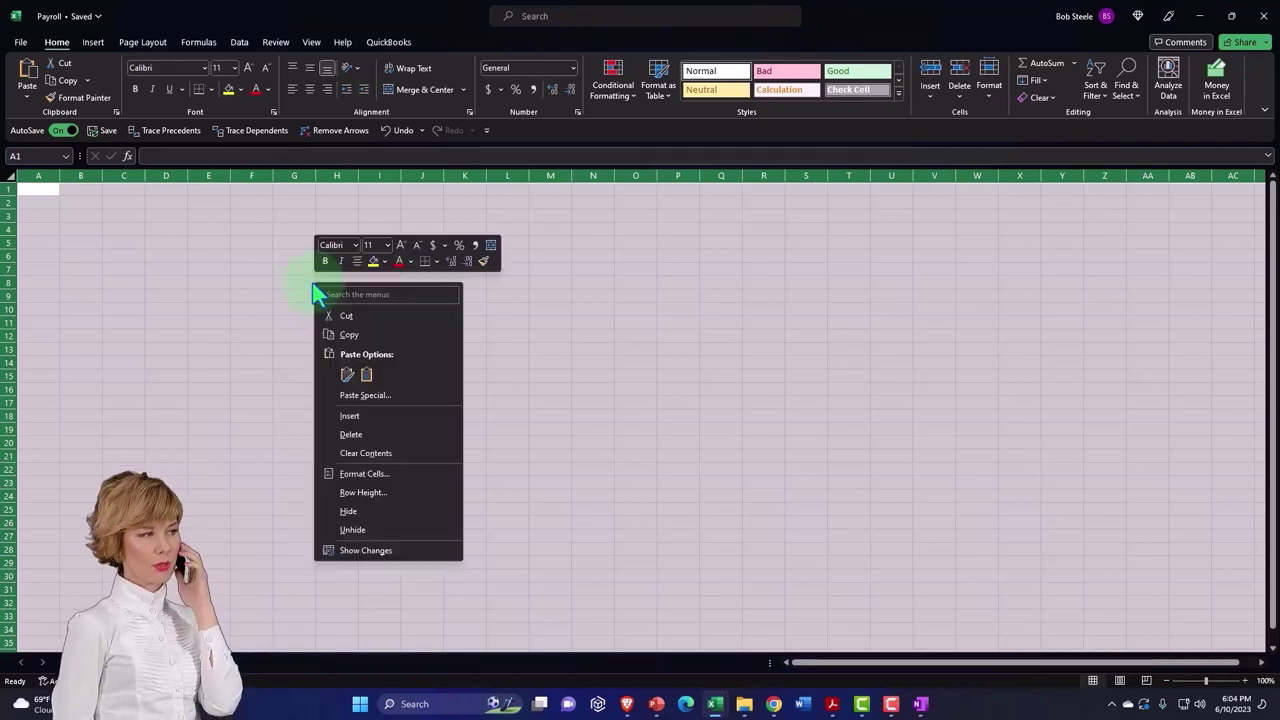
click(389, 475)
click(243, 381)
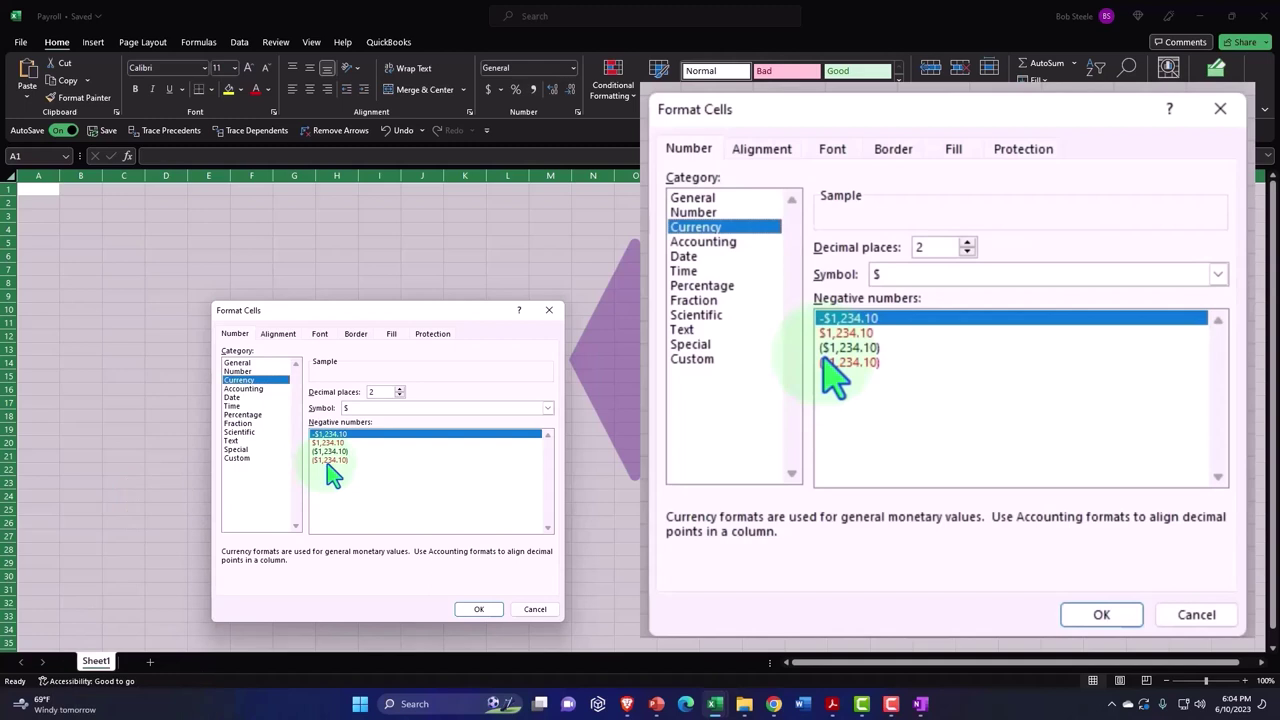
click(328, 460)
click(431, 410)
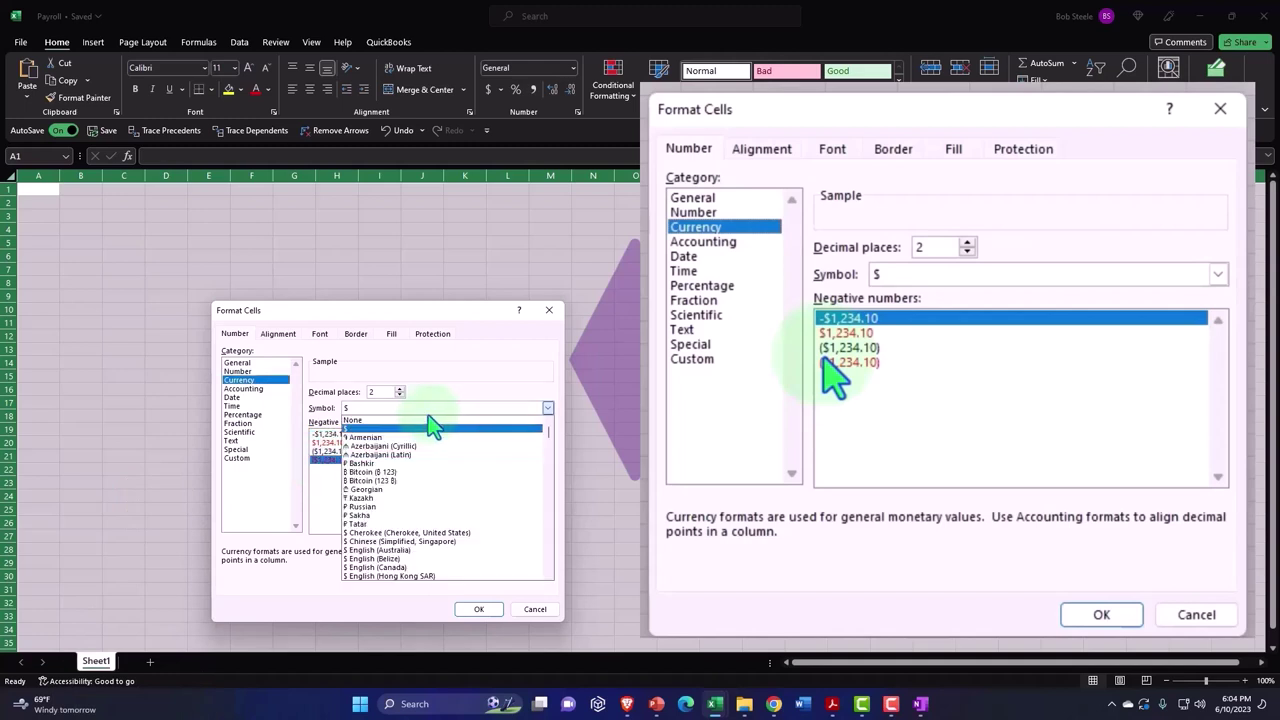
click(382, 418)
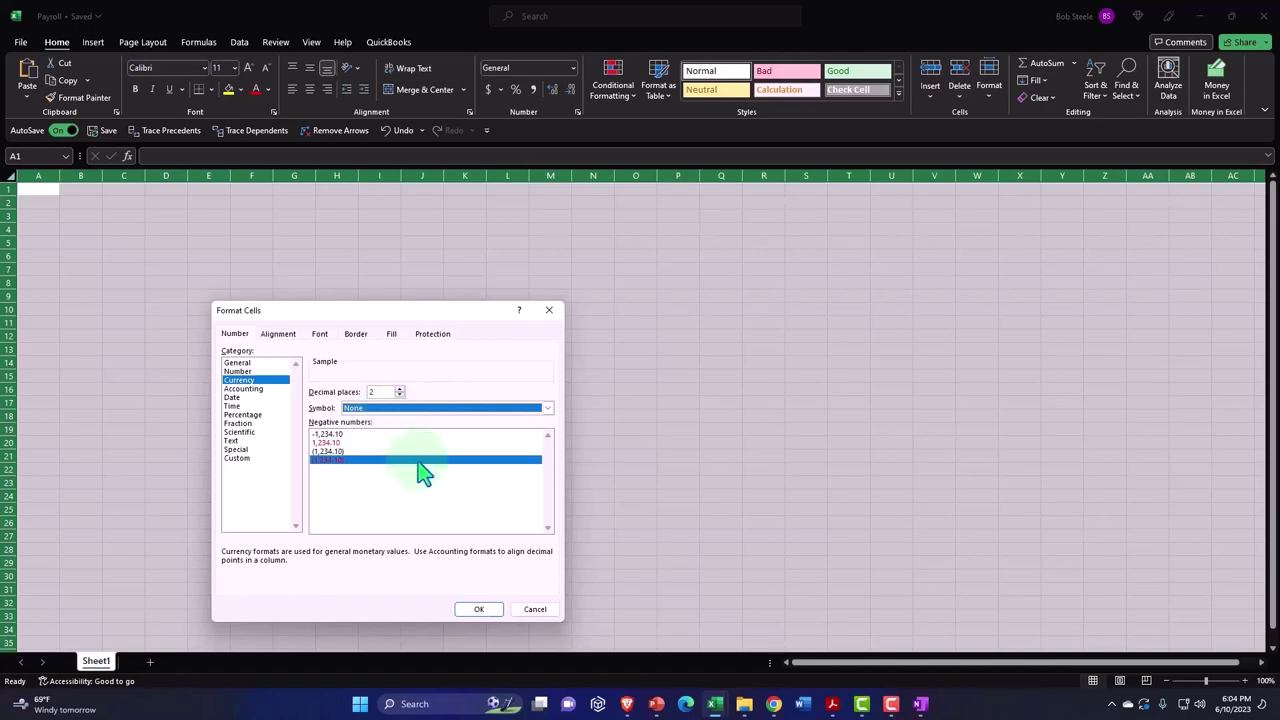
click(481, 611)
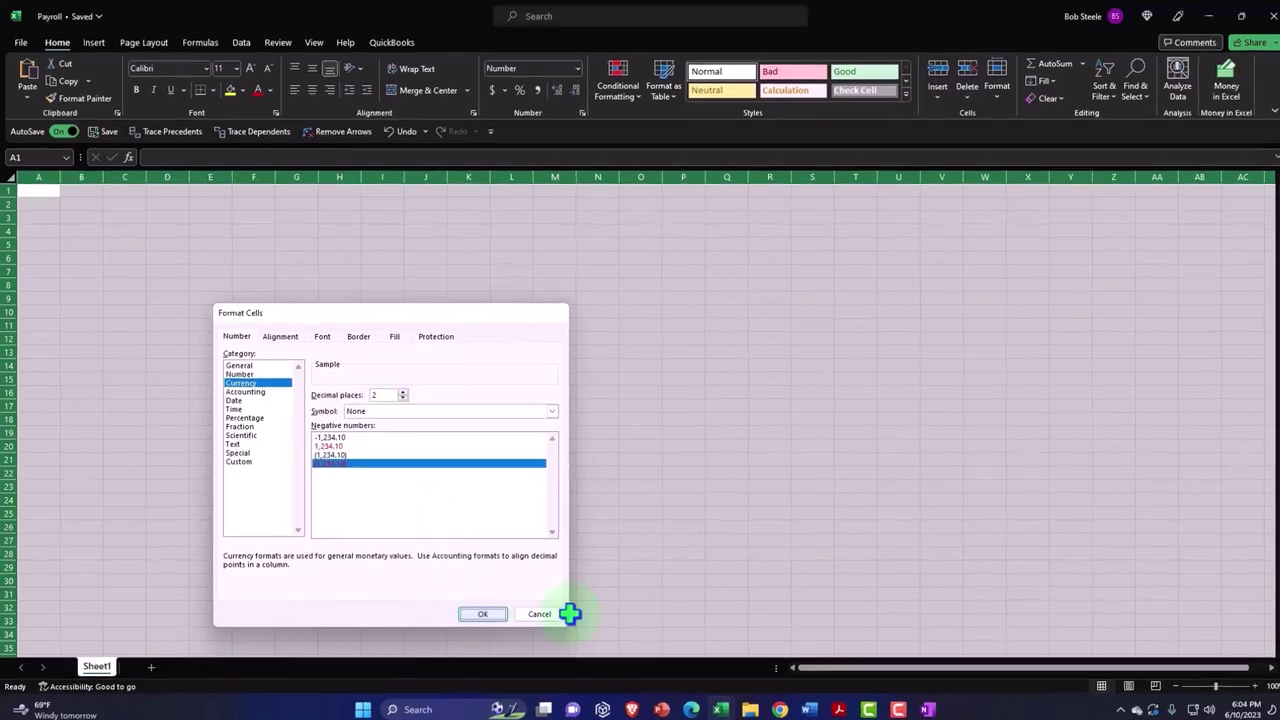
Return to cell A1 and zoom the worksheet in to about 220%.
click(294, 345)
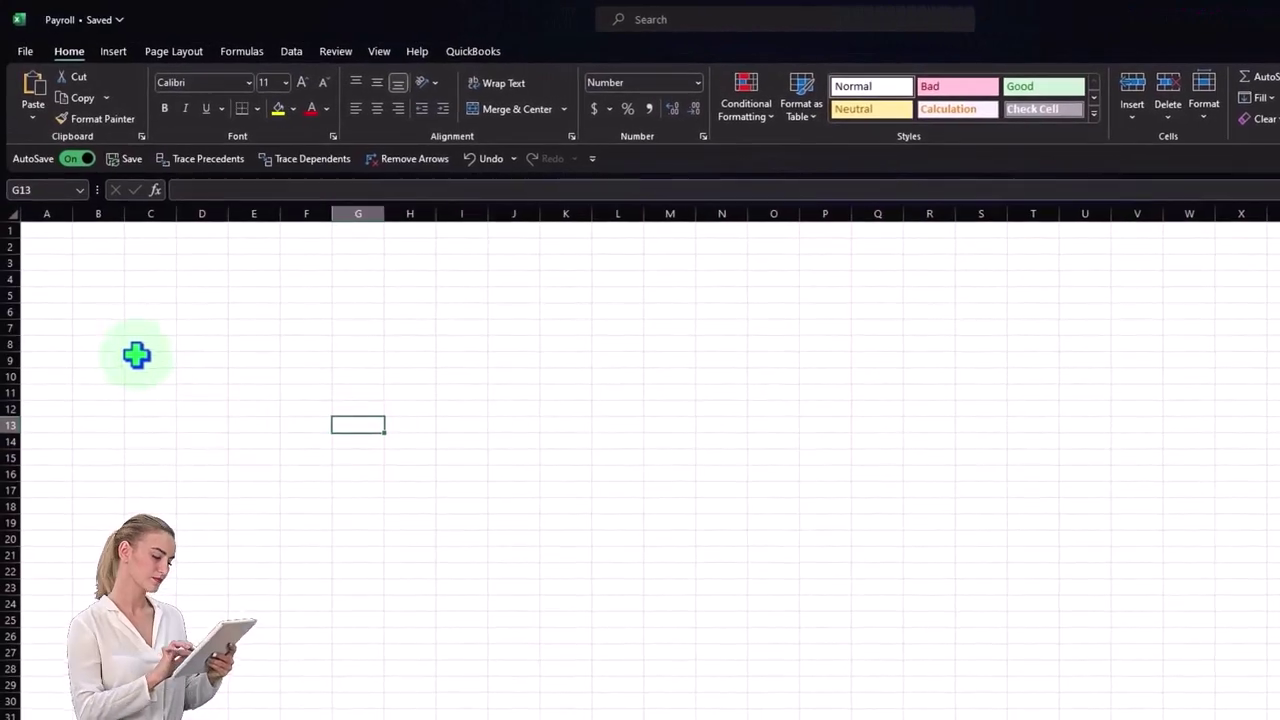
click(46, 213)
click(46, 230)
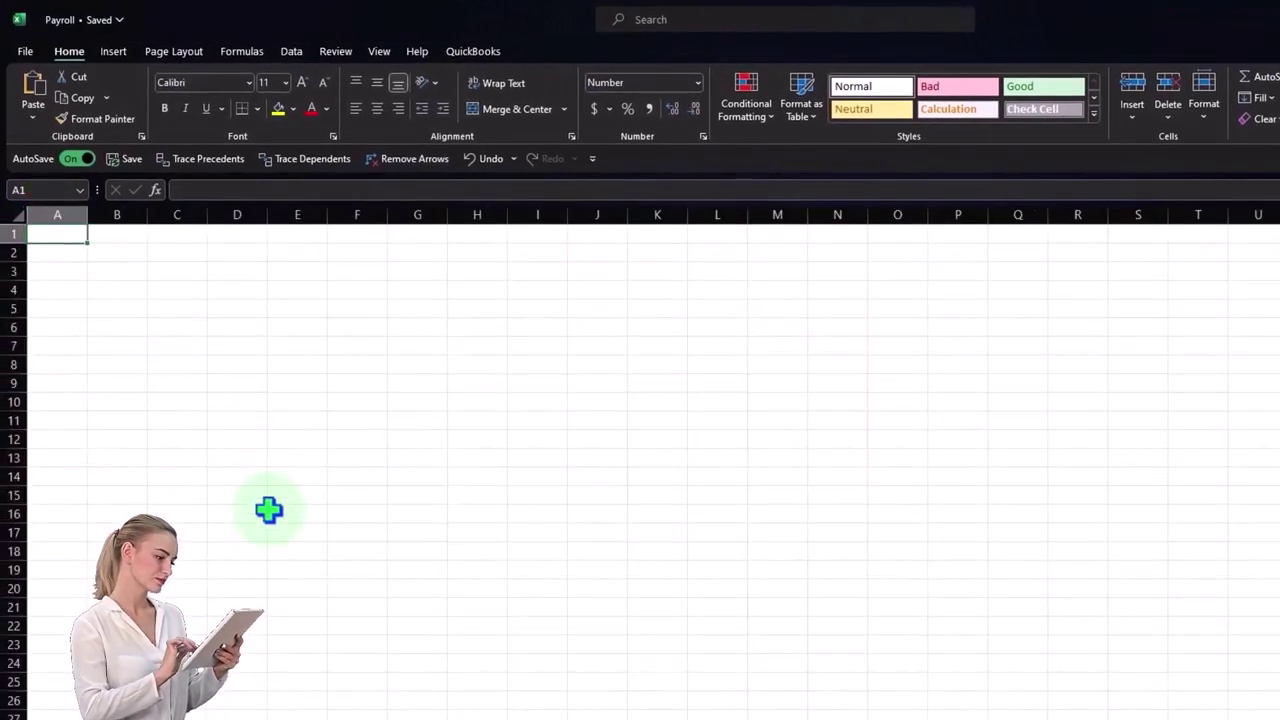
scroll(266, 508, up, 6)
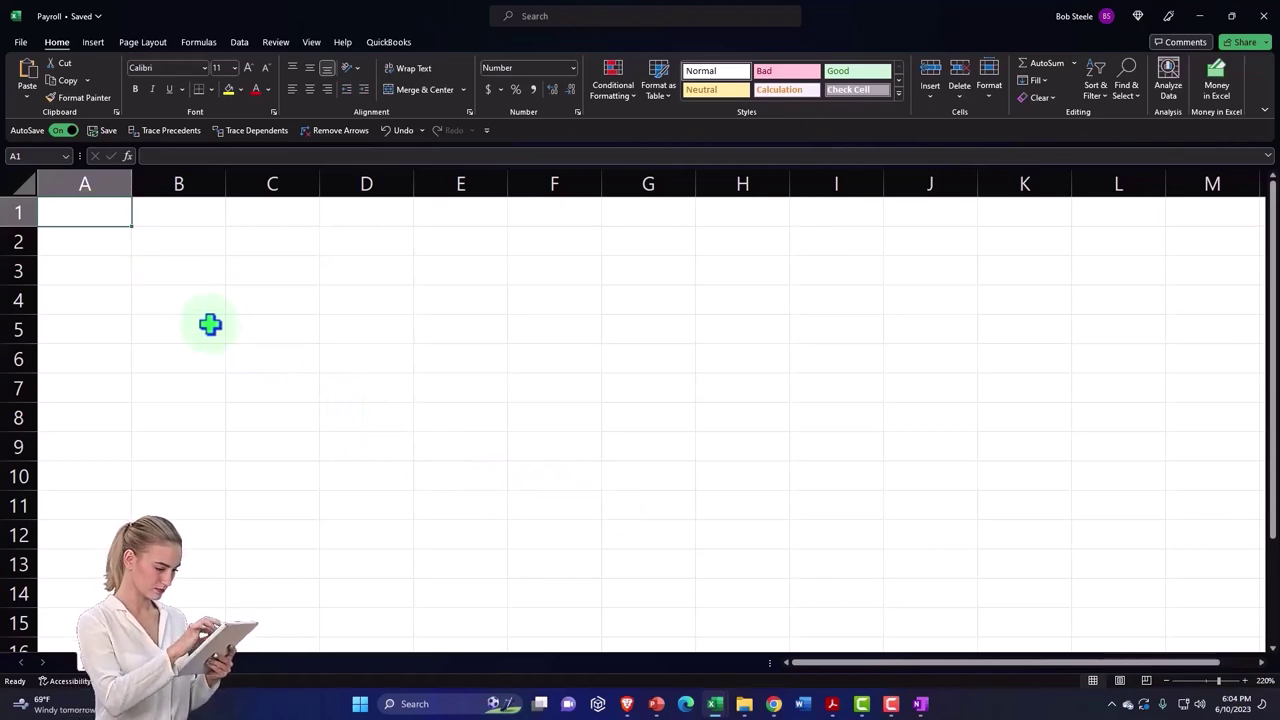
Enter the Name heading in cell A2.
key(Down)
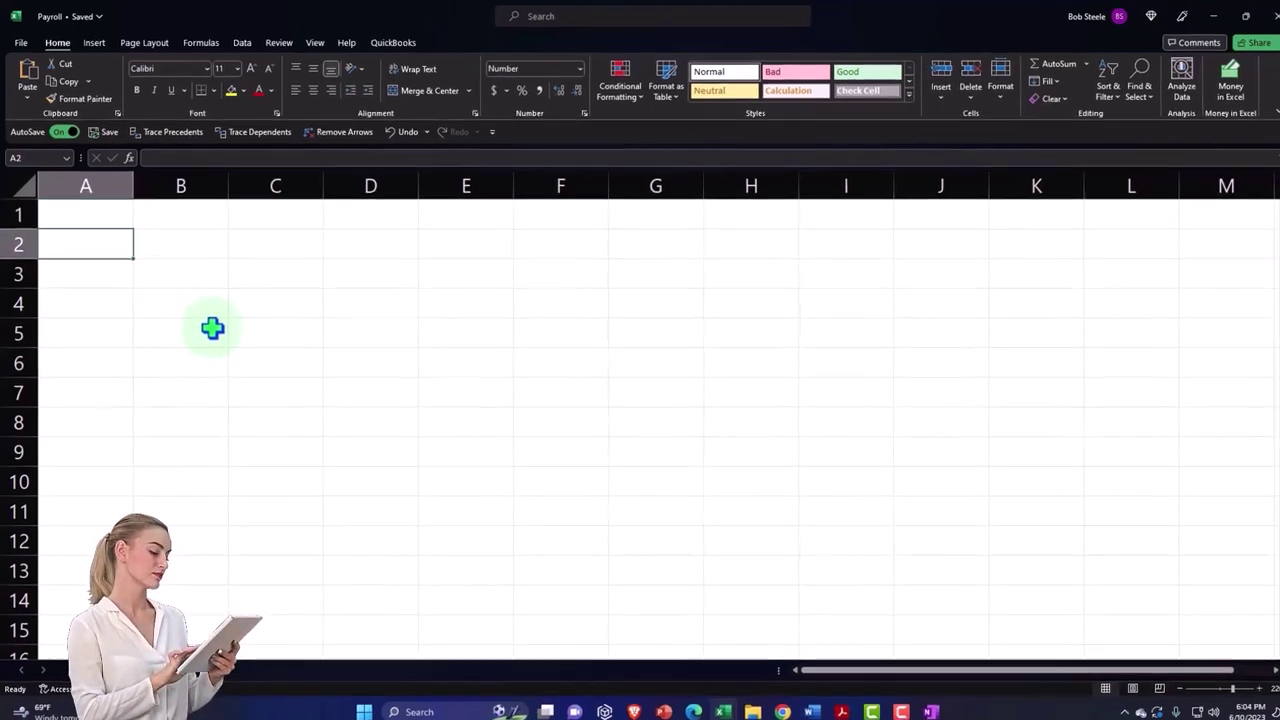
text(Name)
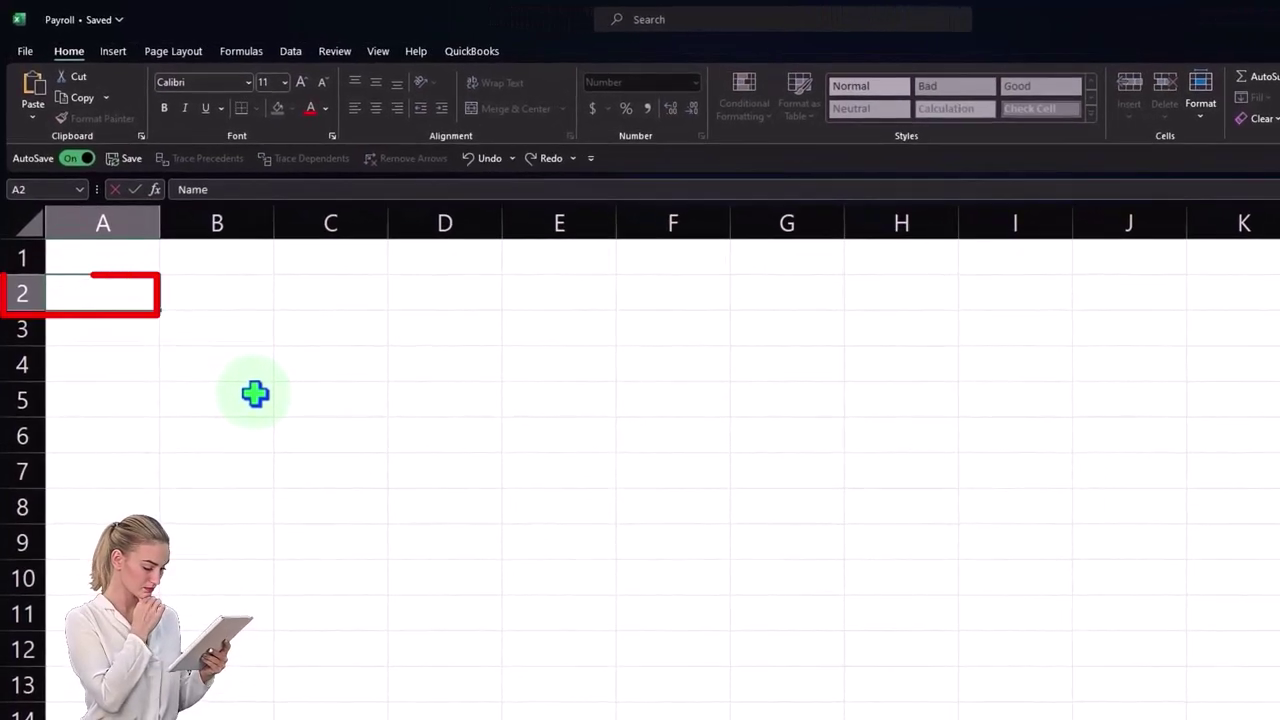
key(Up)
key(Right)
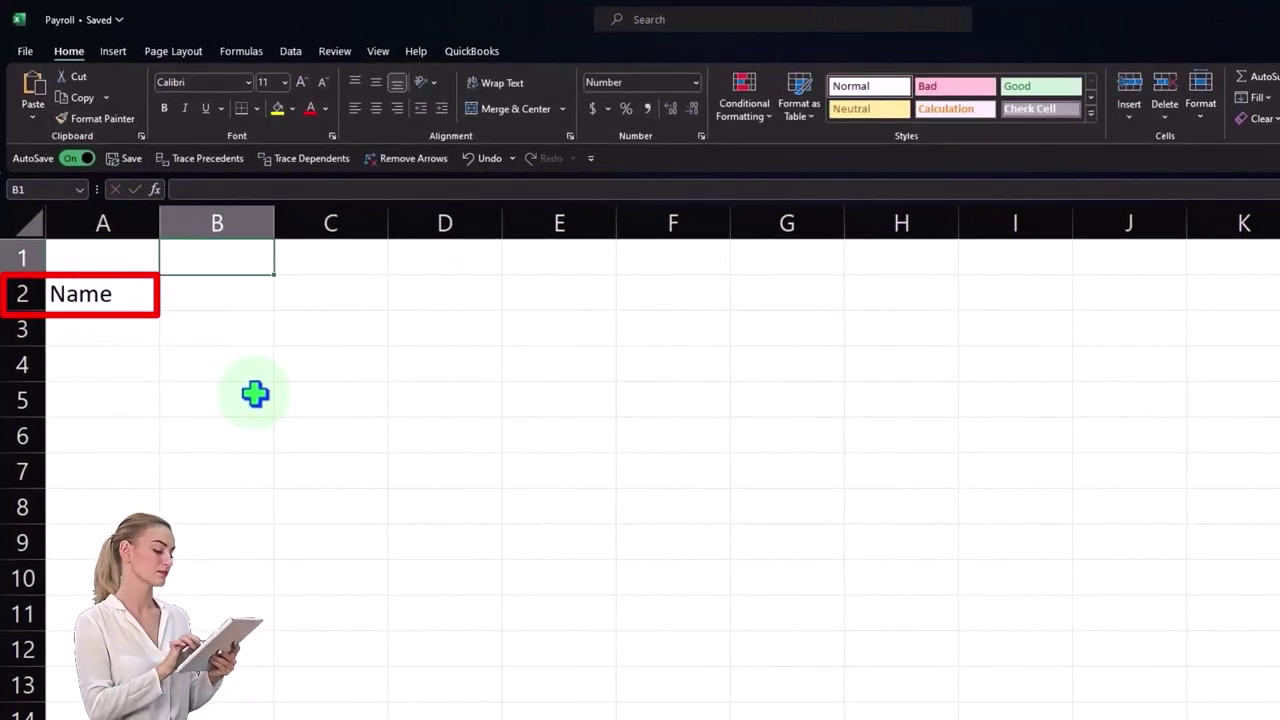
Enter Gross in B1 and Earning in B2, replacing the mistyped first attempt.
text(Total)
key(Return)
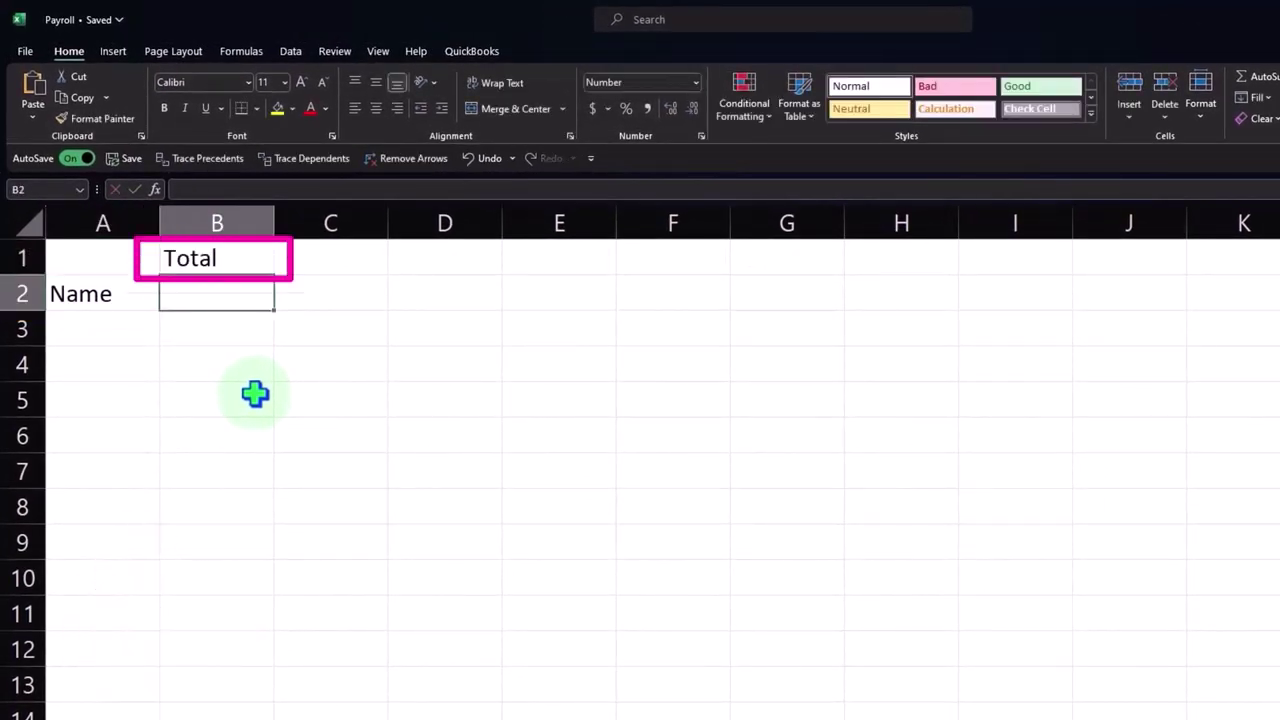
text(eart)
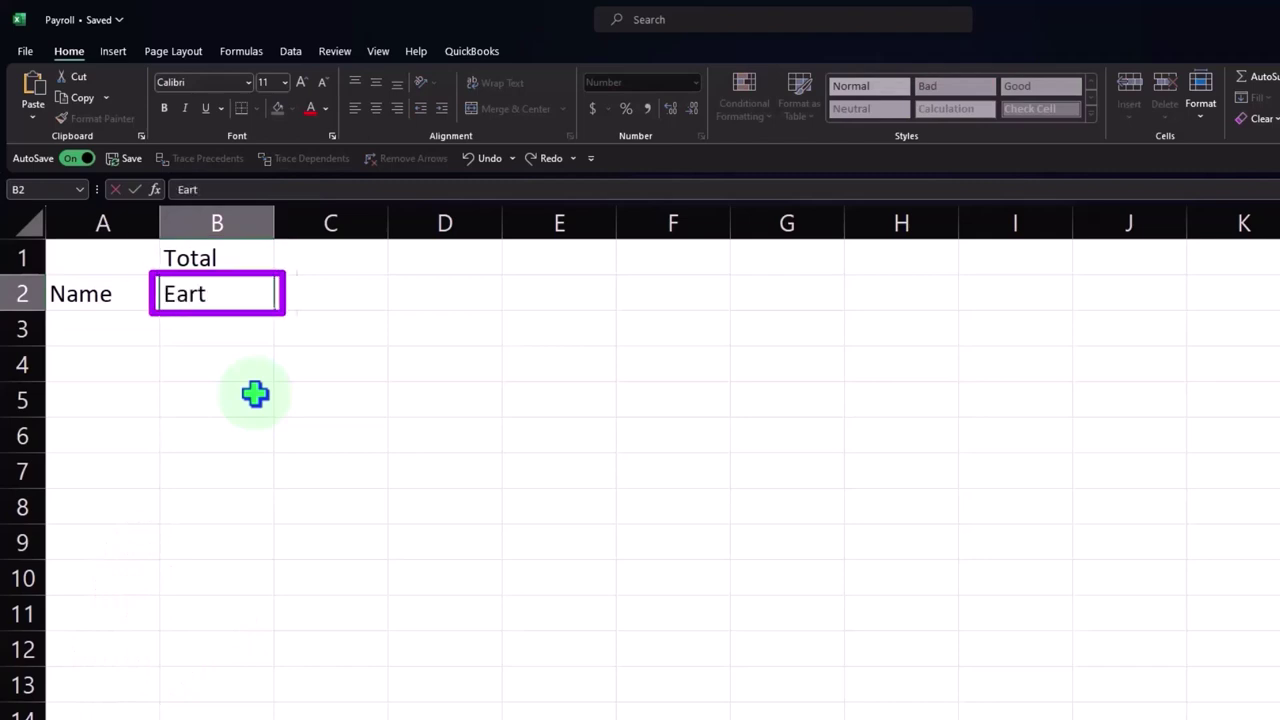
text(nin)
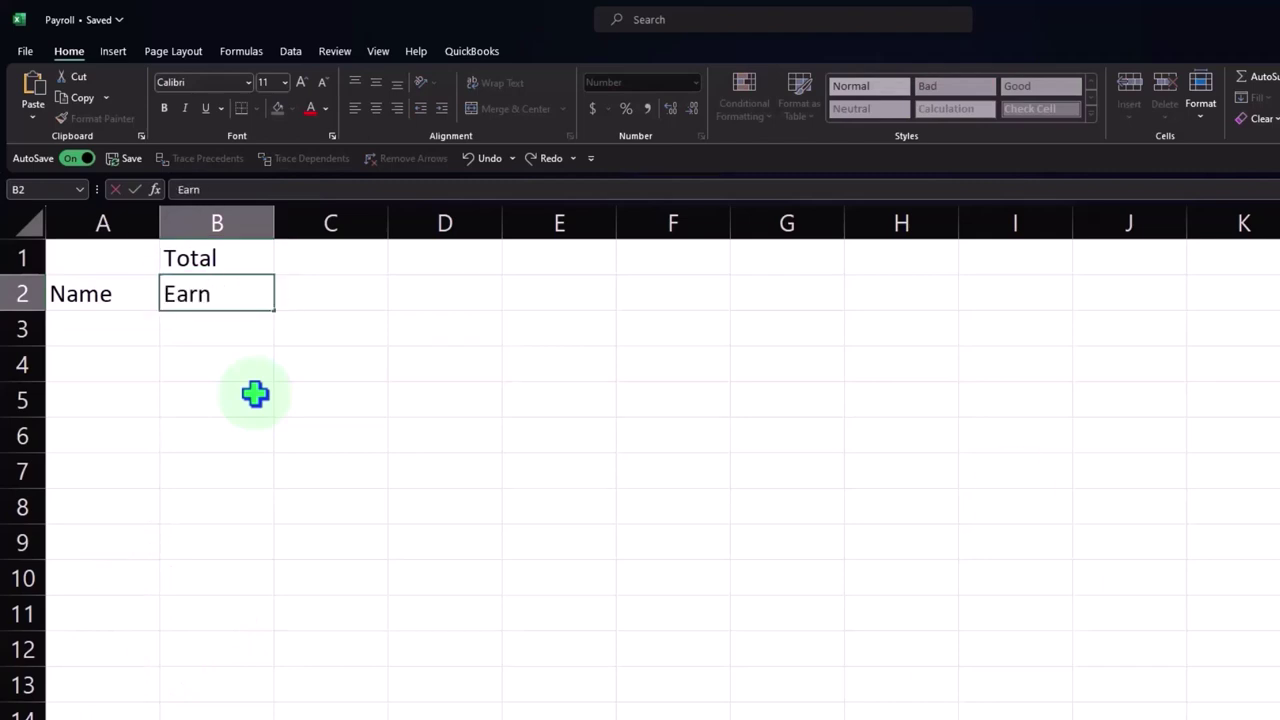
key(BackSpace)
key(BackSpace)
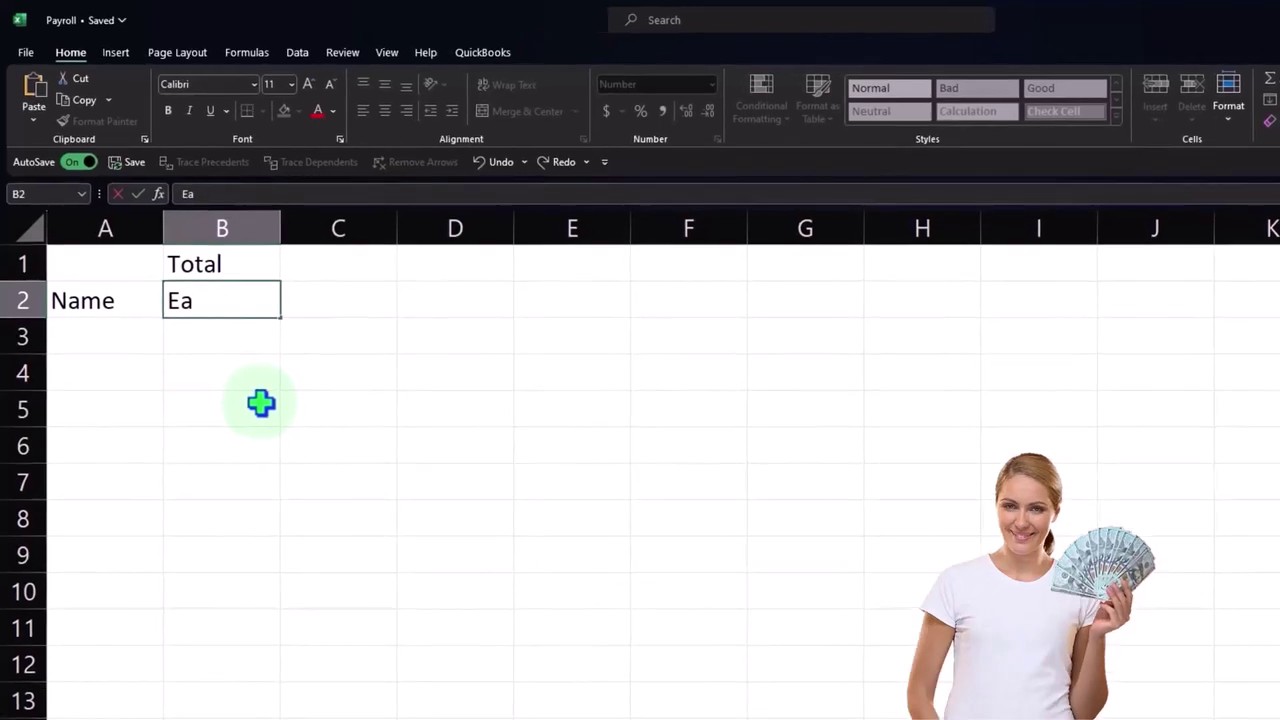
key(Return)
key(Up)
key(Up)
text(Gr)
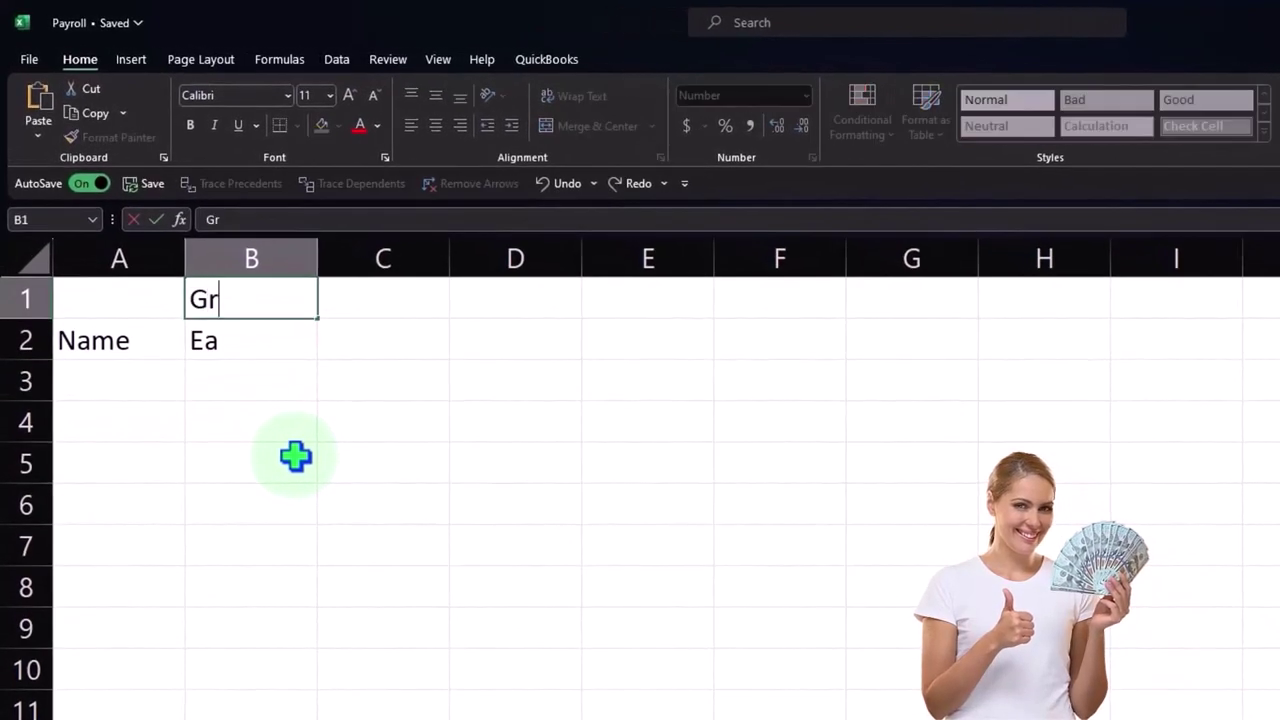
text(oss)
key(Return)
text(Earning)
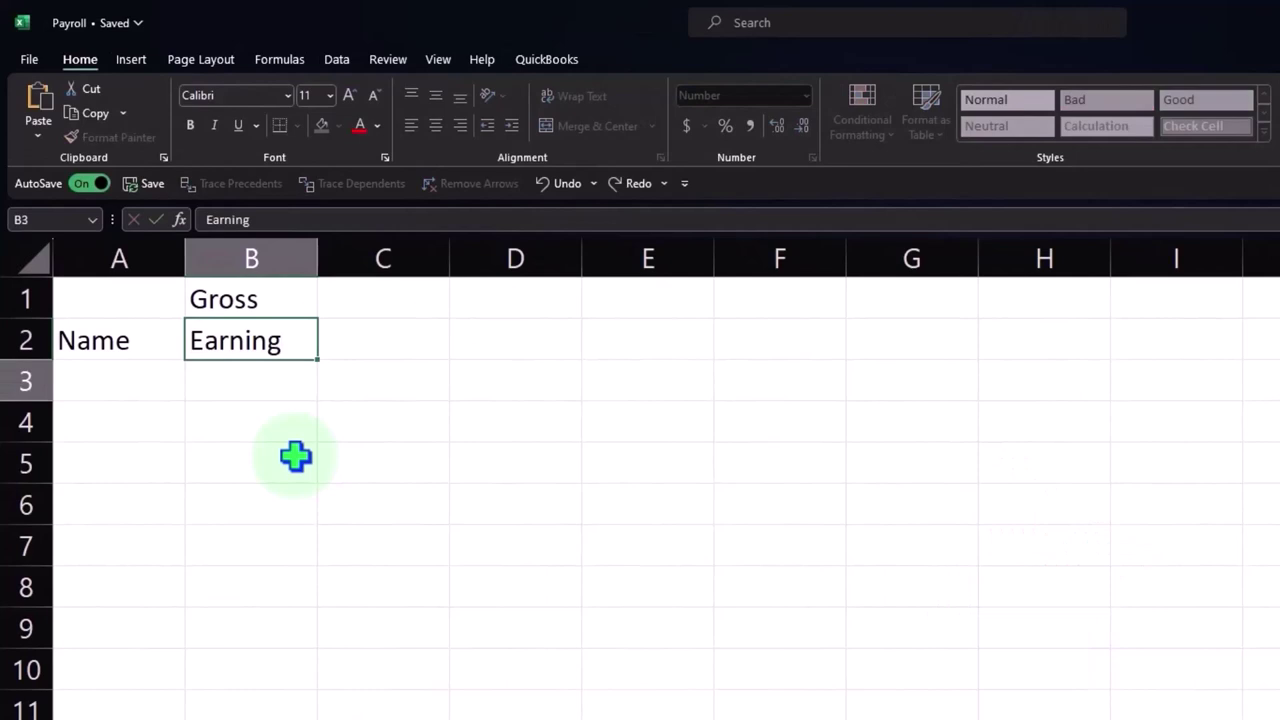
key(Return)
Enter Social in C1 and Security in C2.
key(Right)
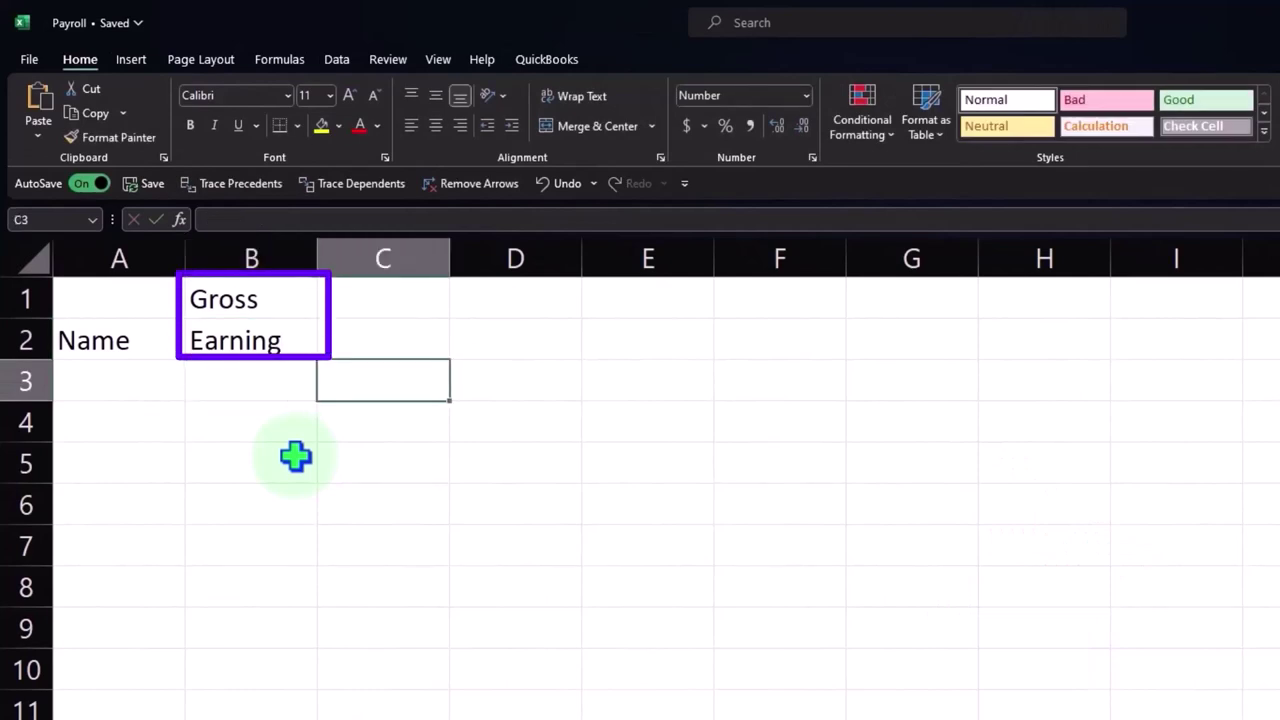
key(Up)
key(Up)
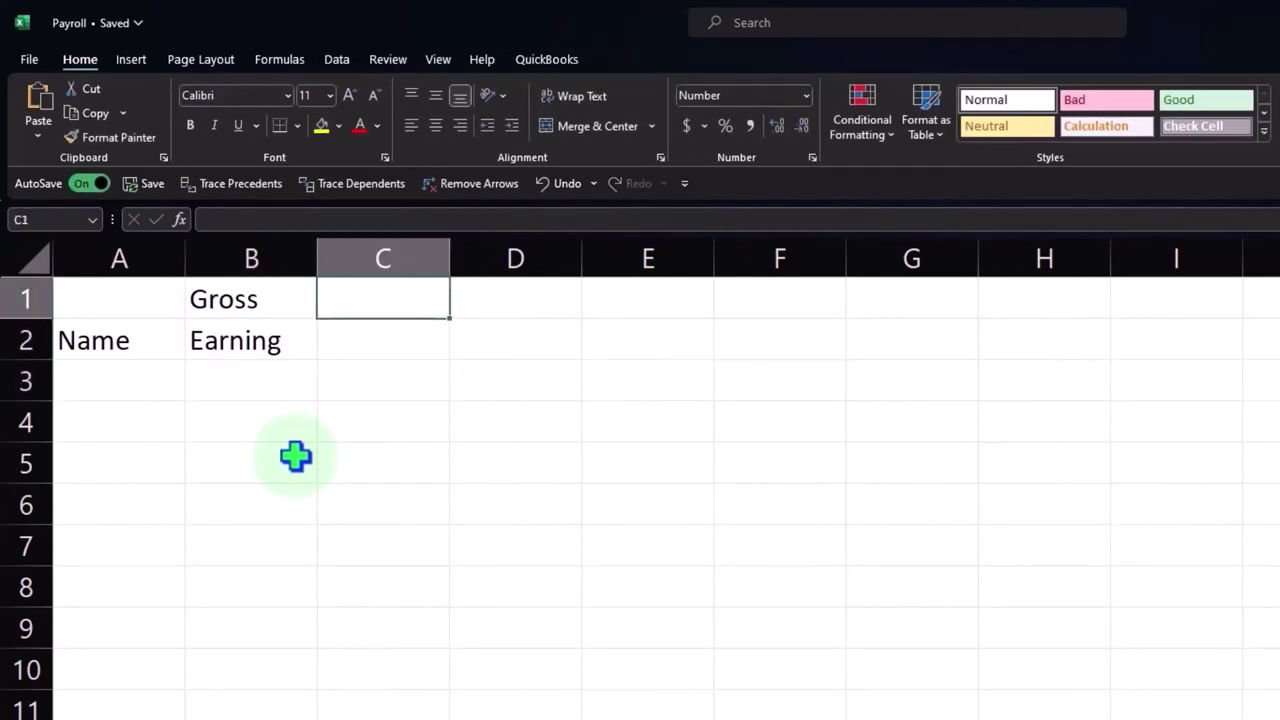
text(Socia)
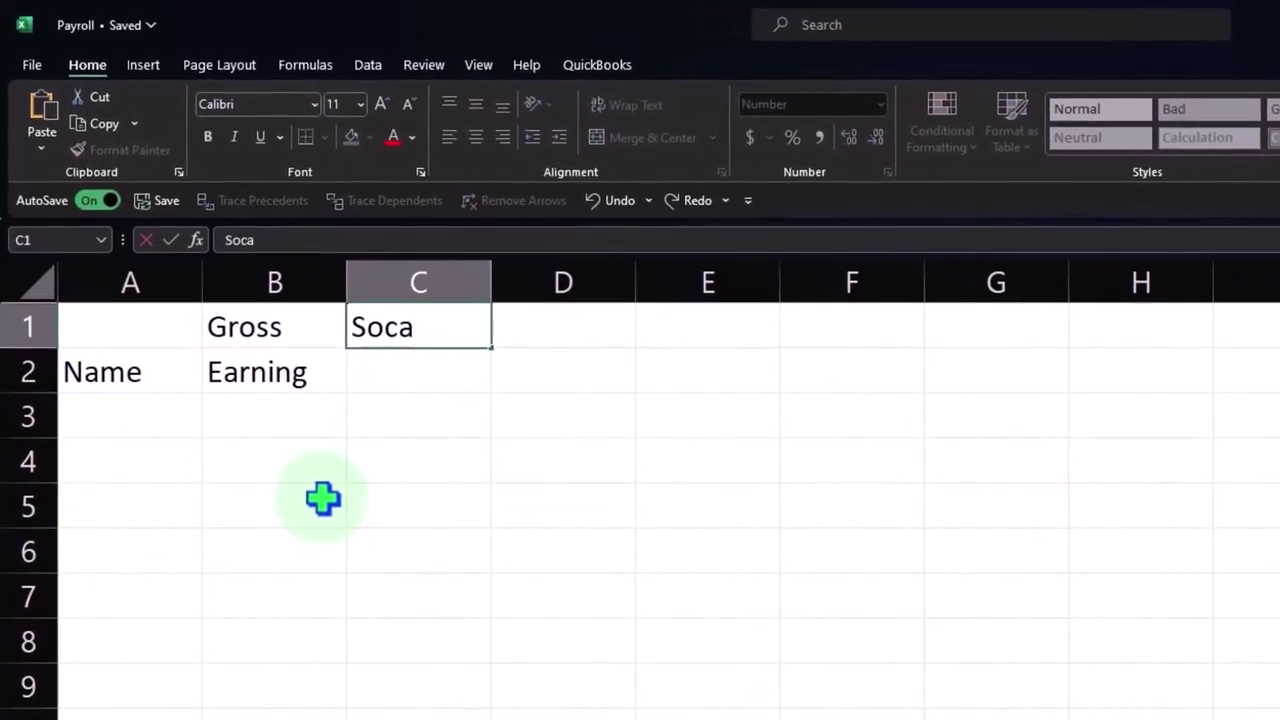
text(l)
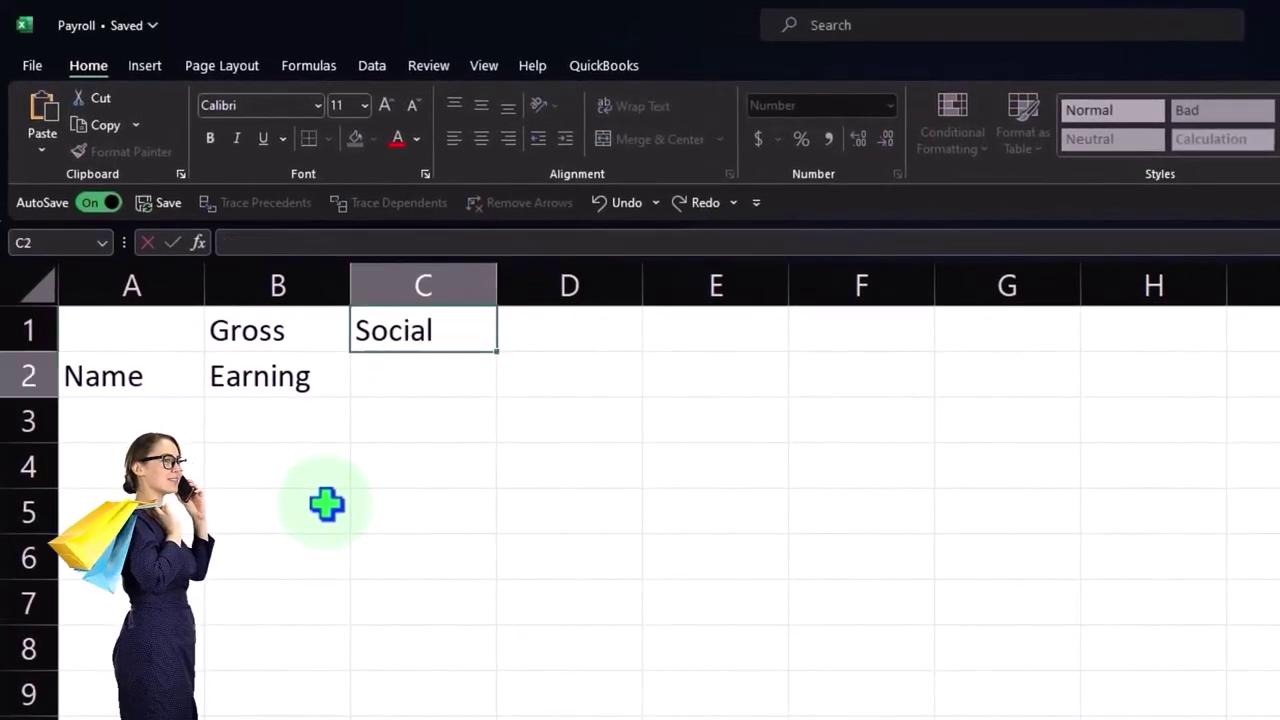
key(Return)
text(Security)
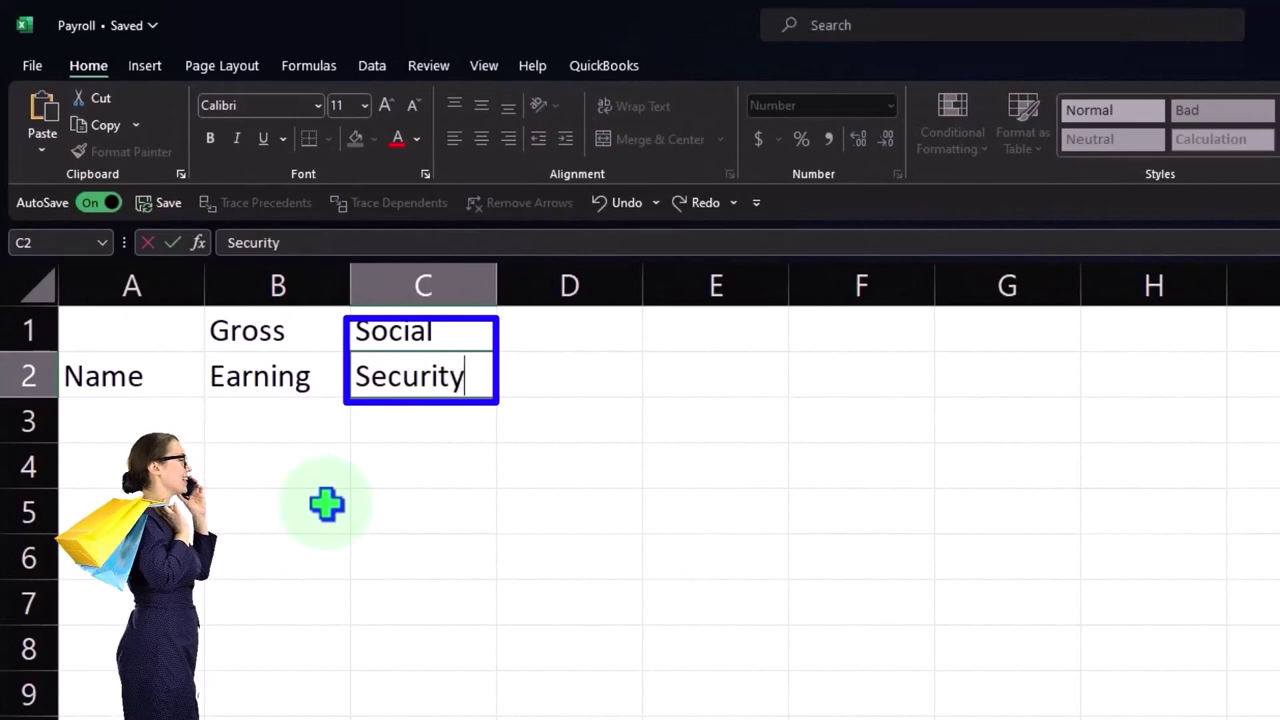
key(Tab)
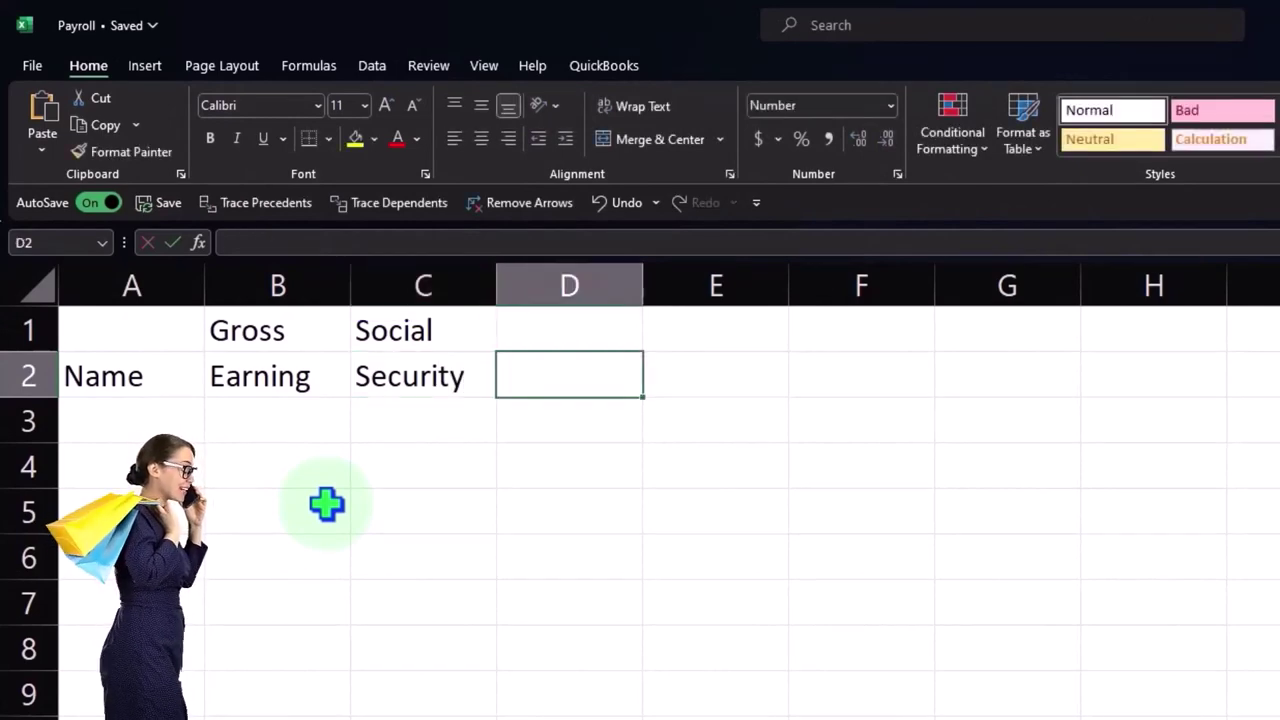
Clear Social from C1 and put the FIT heading in C2.
key(Left)
key(Up)
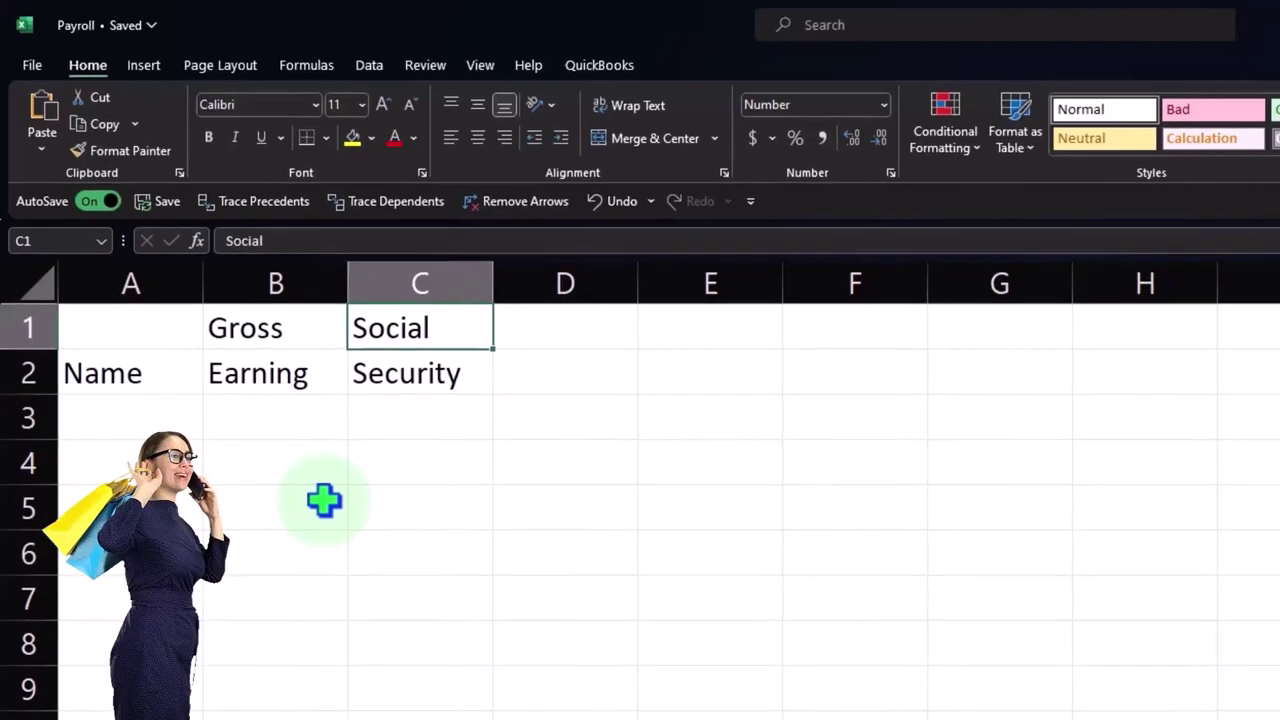
key(Delete)
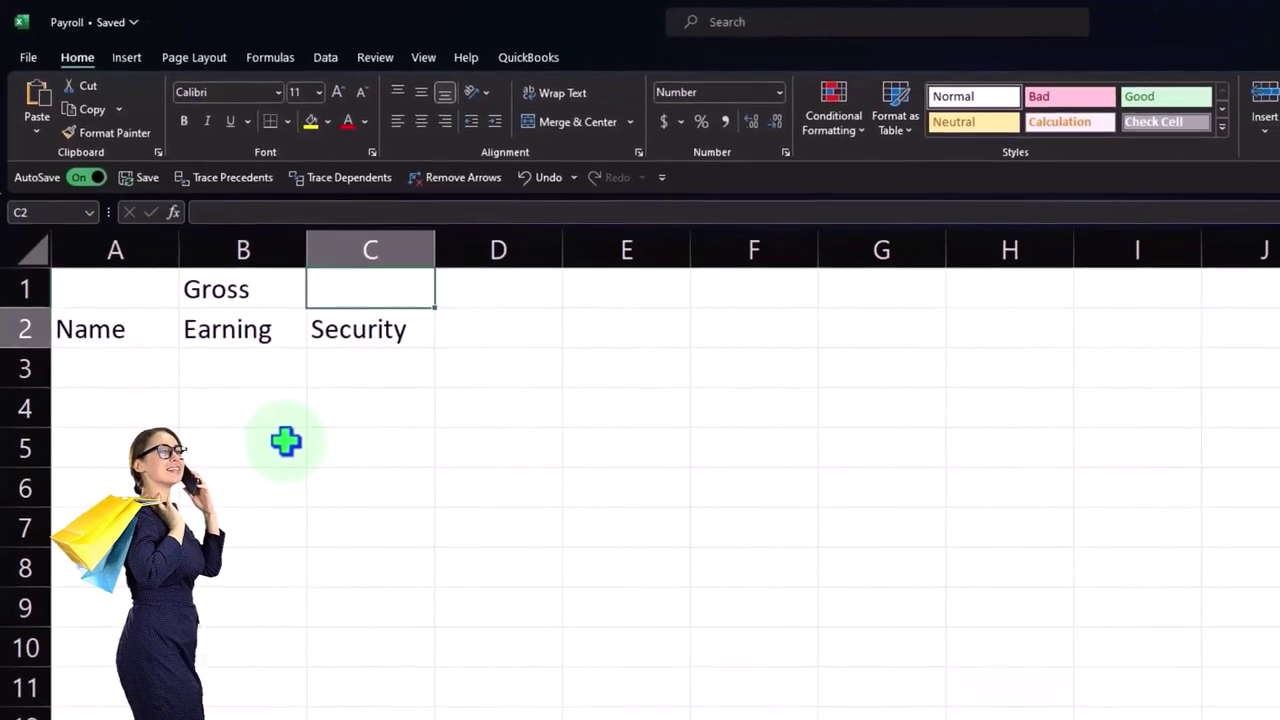
key(Down)
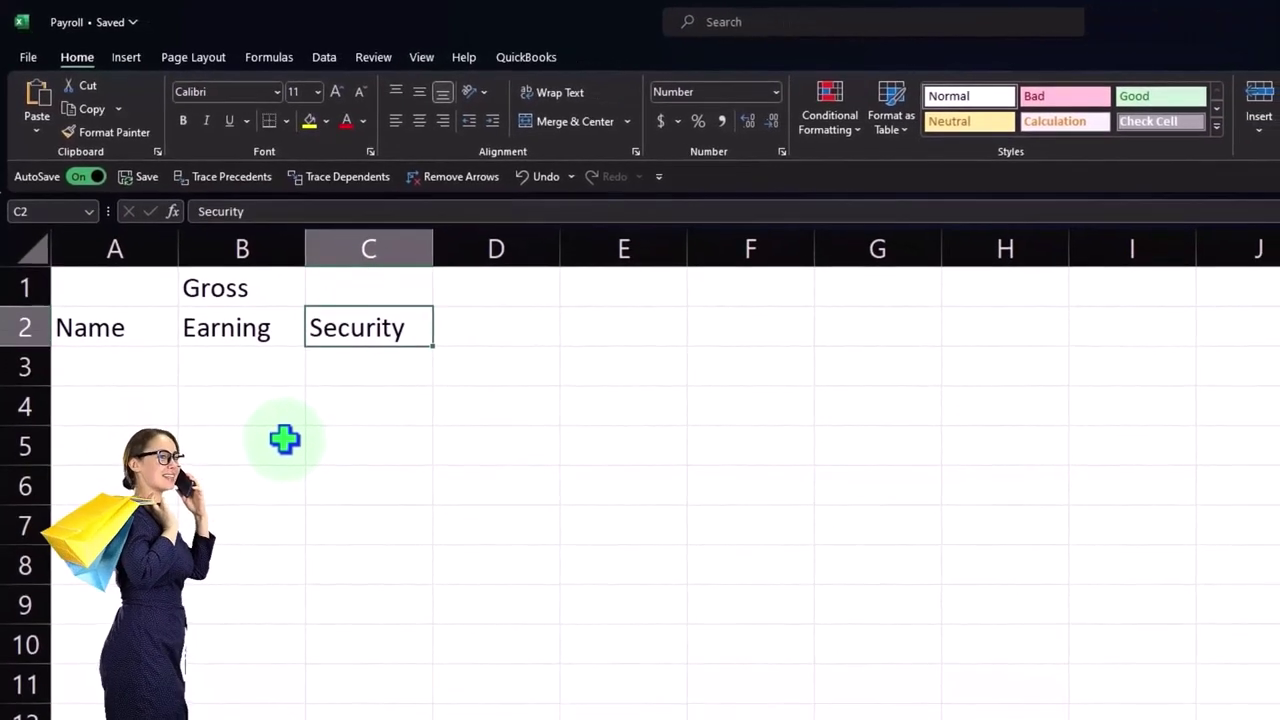
text(Fl)
text(T)
key(Tab)
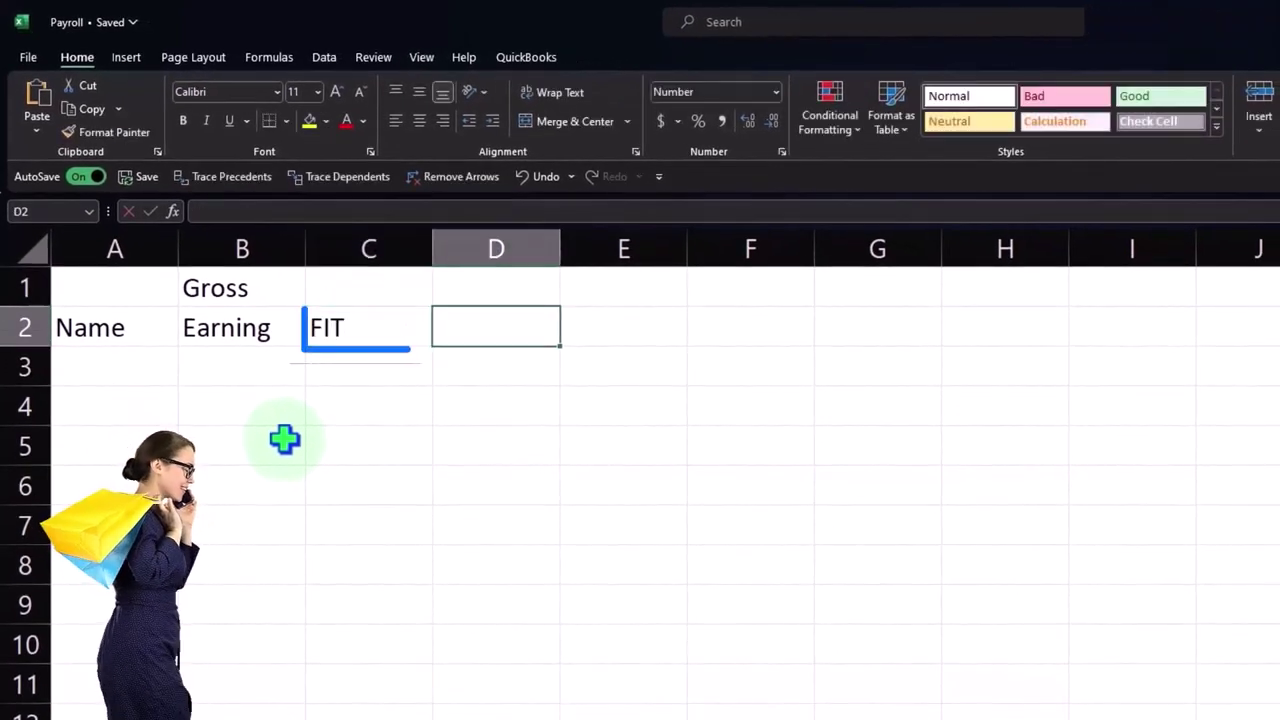
Enter Social in D1 and Security in D2.
key(Up)
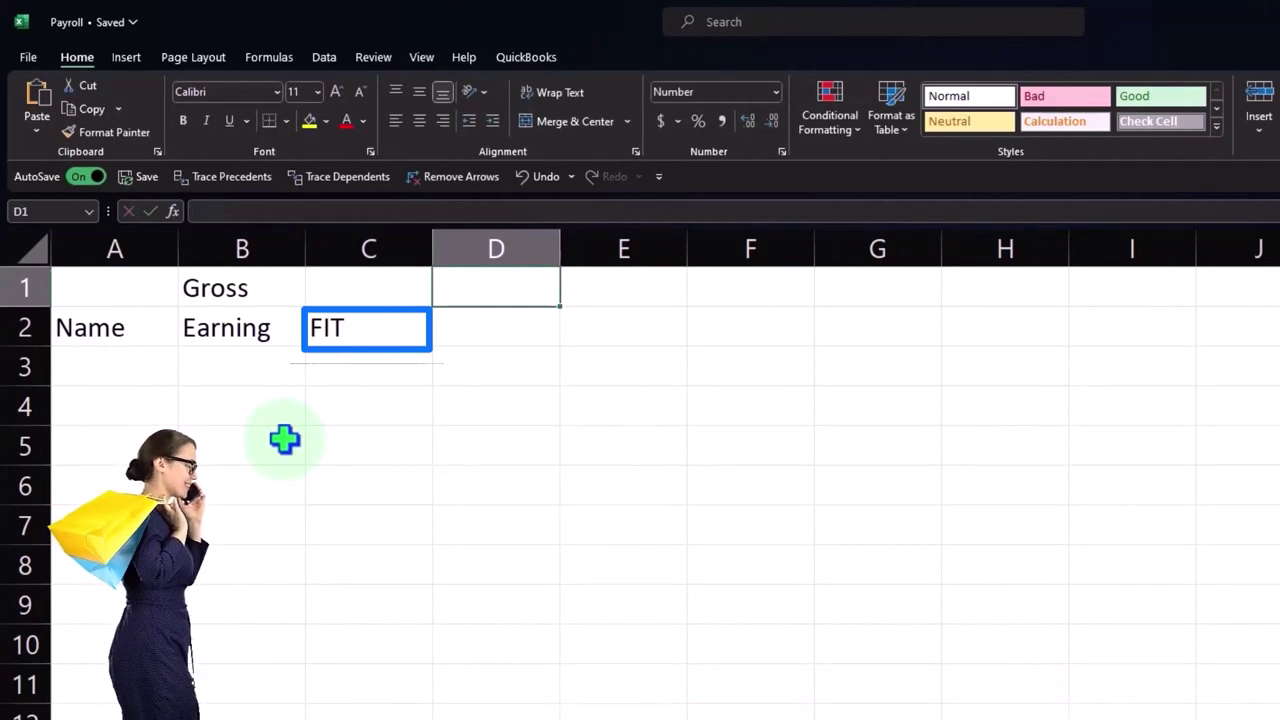
key(Down)
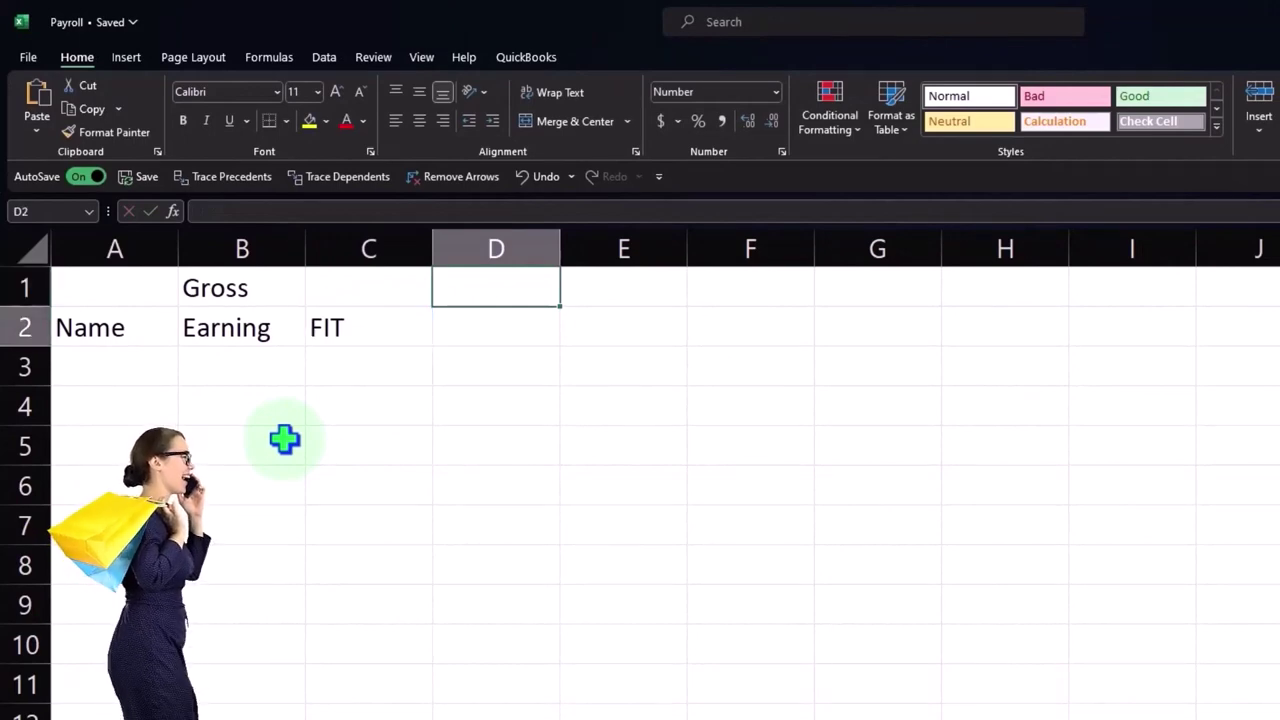
key(Up)
text(S)
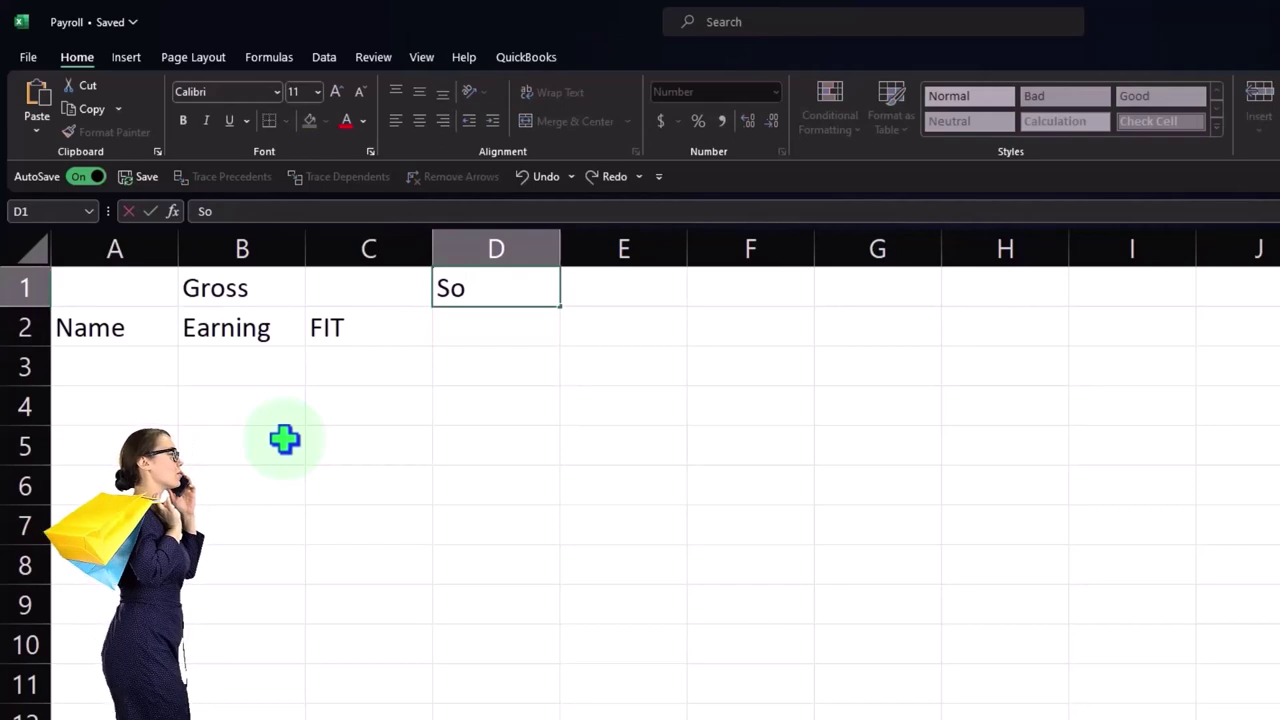
key(Return)
text(Security)
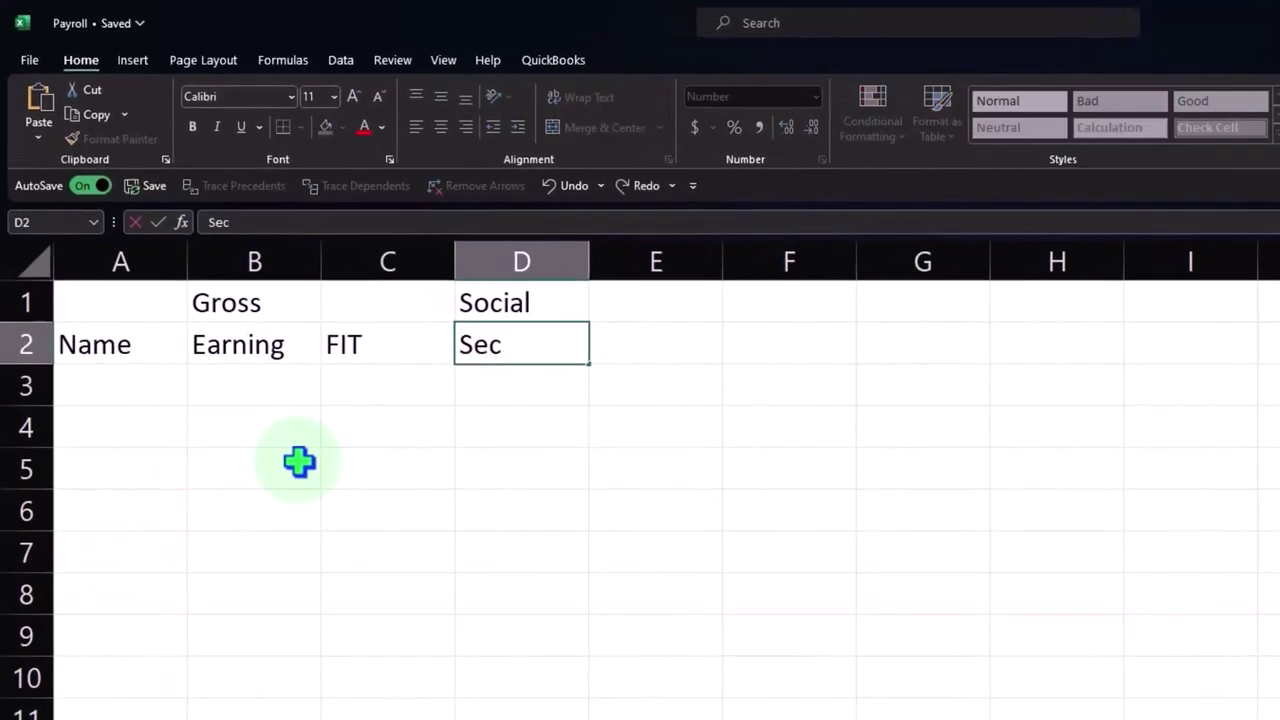
key(Return)
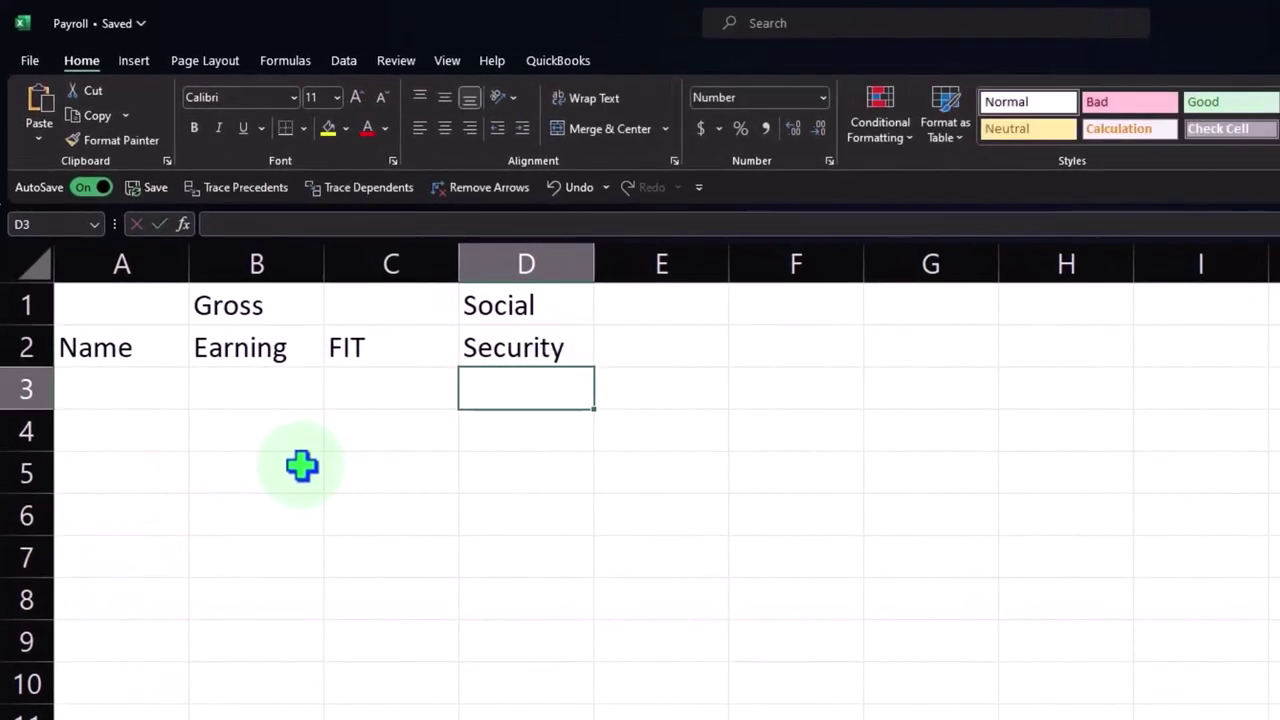
Enter the Medicare heading in E2.
key(Up)
key(Right)
text(Medica)
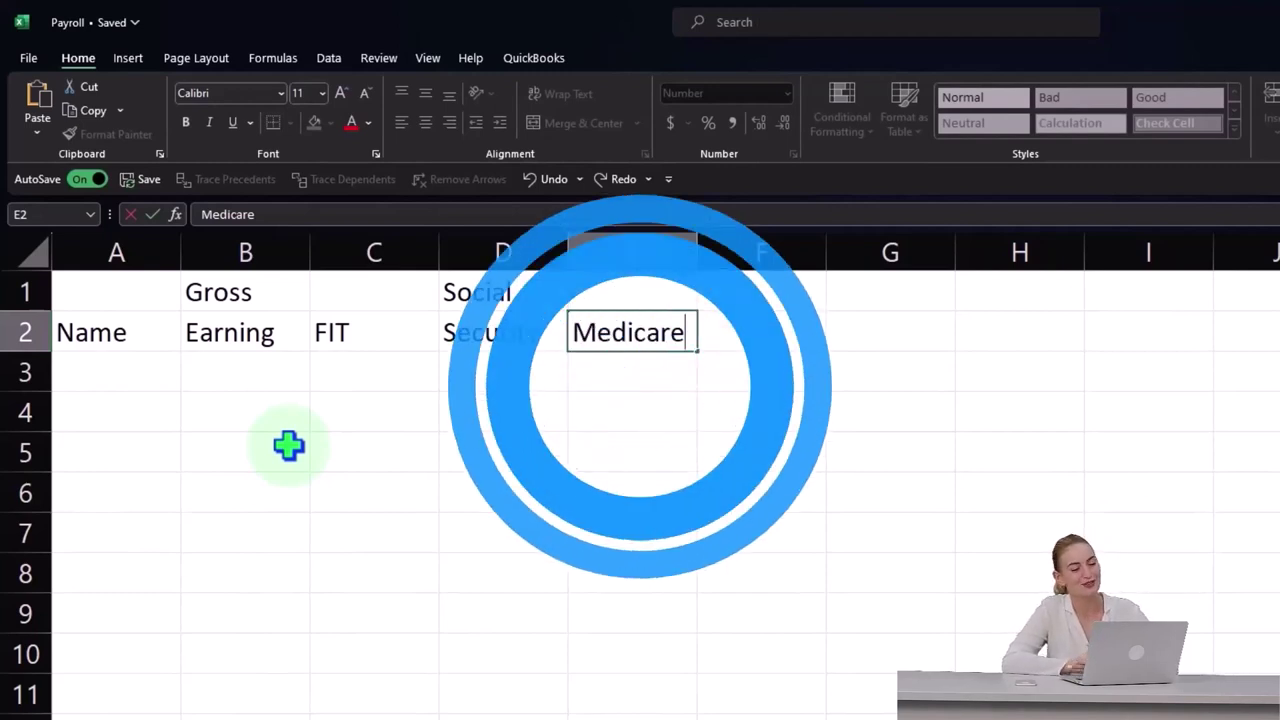
key(Return)
Enter SS in F1 and Adj in F2.
key(Right)
key(Up)
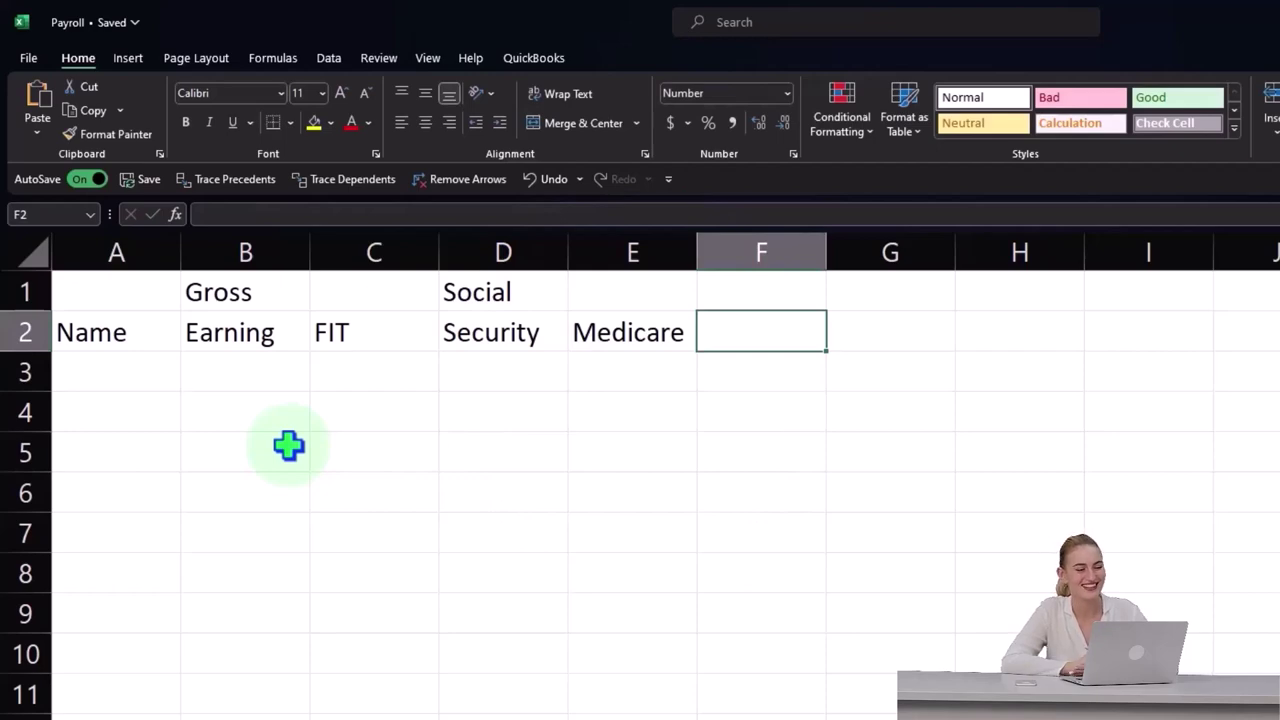
key(Up)
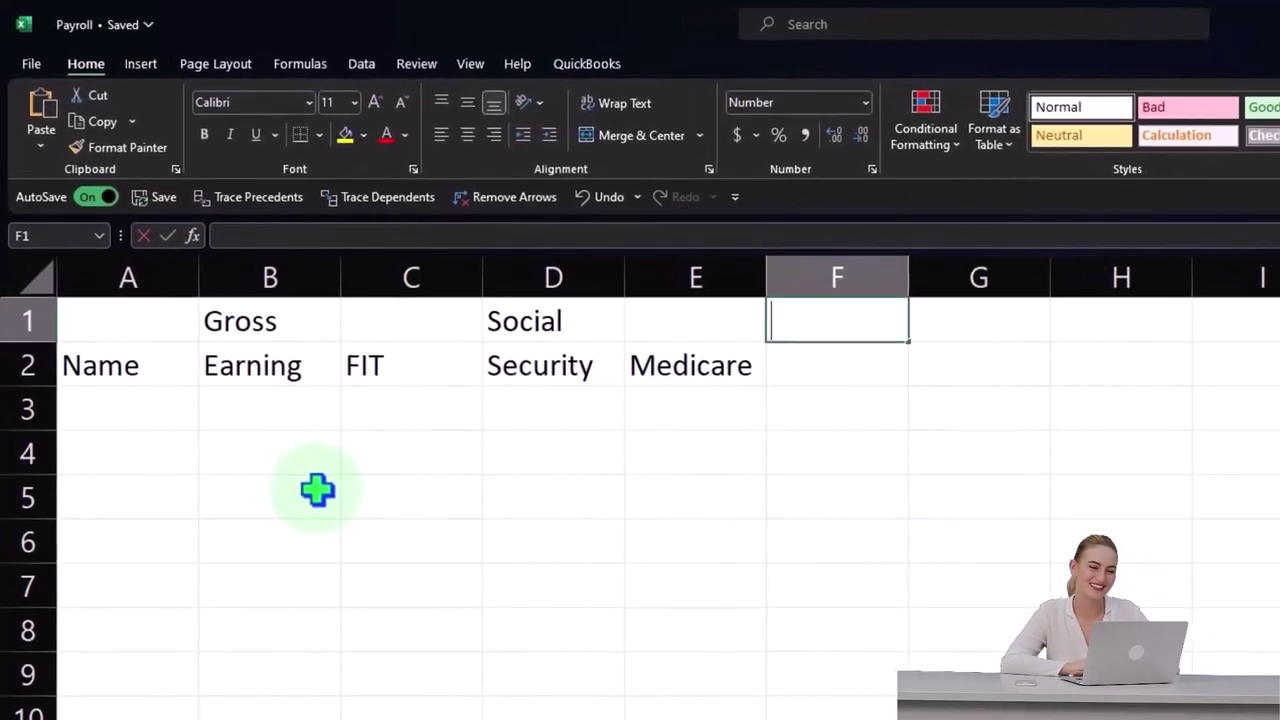
text(SS)
key(Return)
text(Adj)
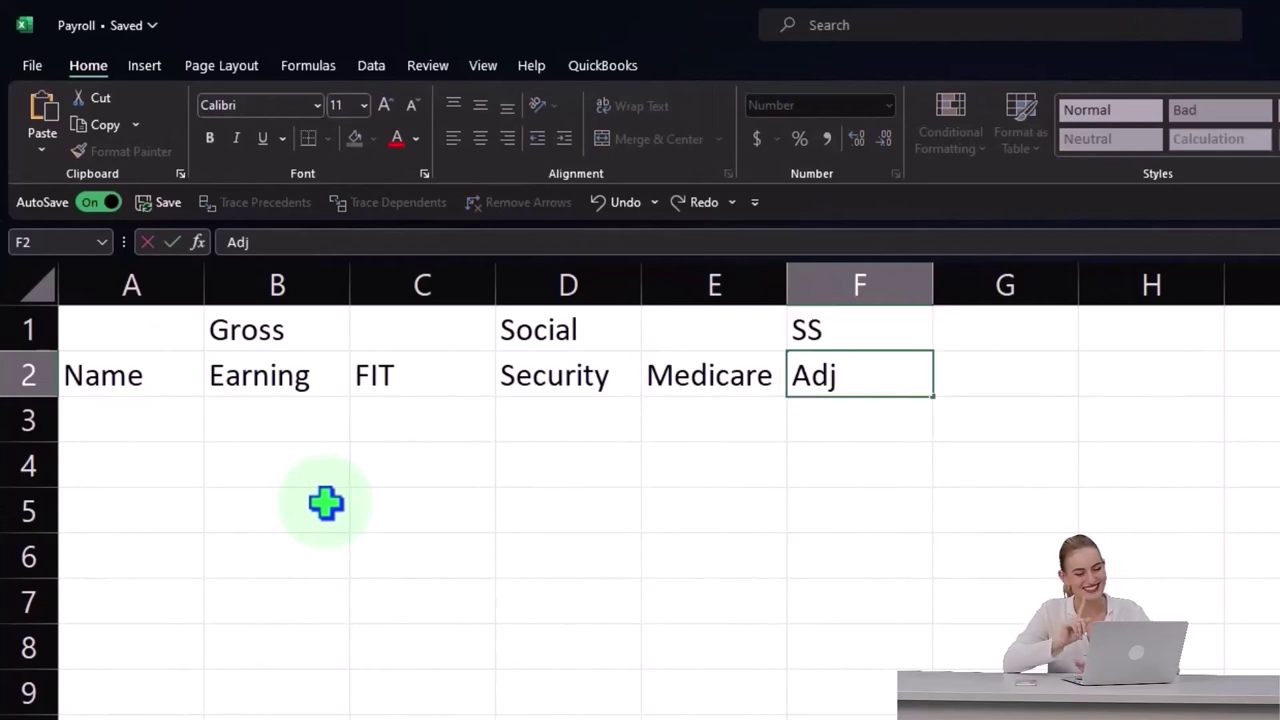
key(Return)
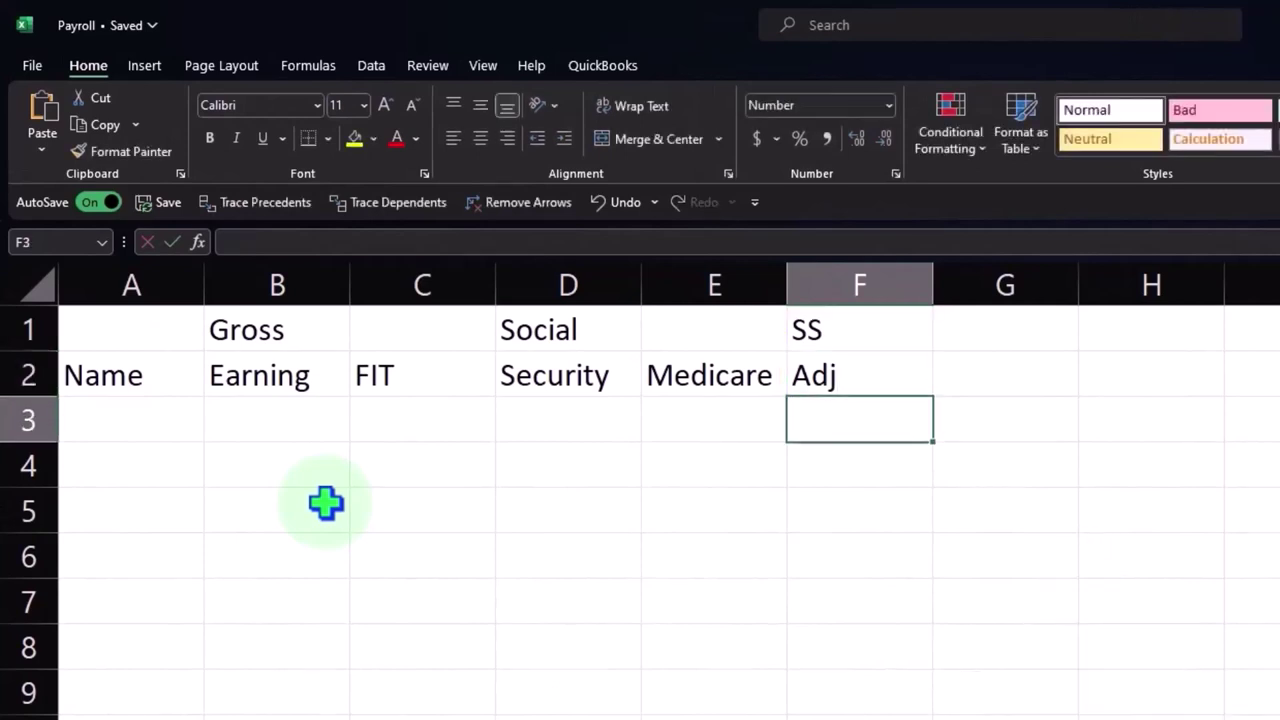
key(Up)
key(Up)
key(Right)
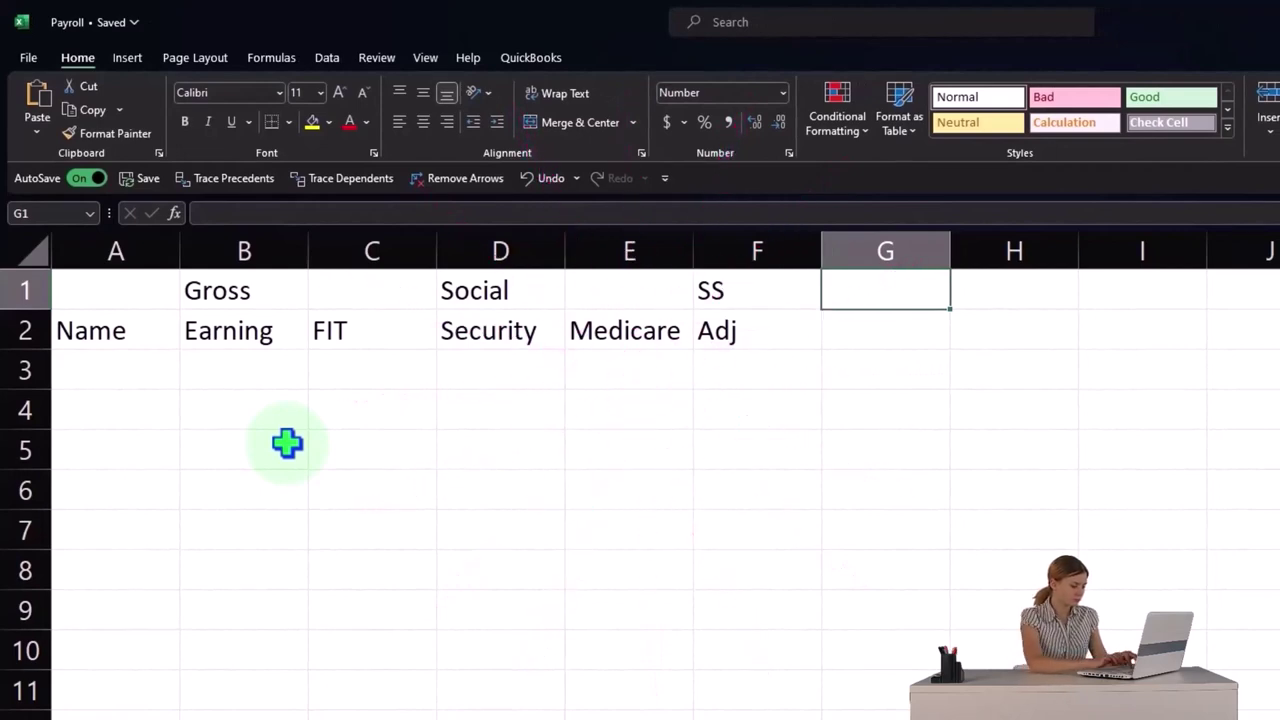
Enter Net in G1 and Pay in G2.
text(Net)
key(Return)
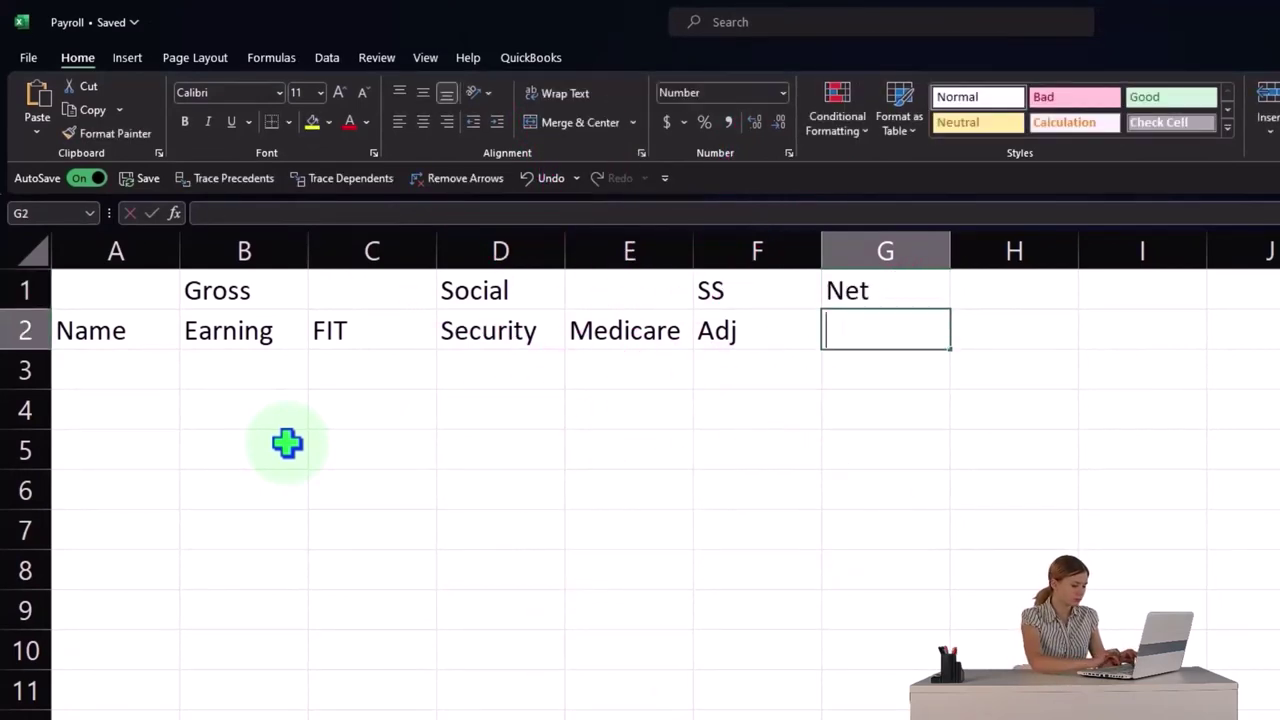
text(Pay)
key(Tab)
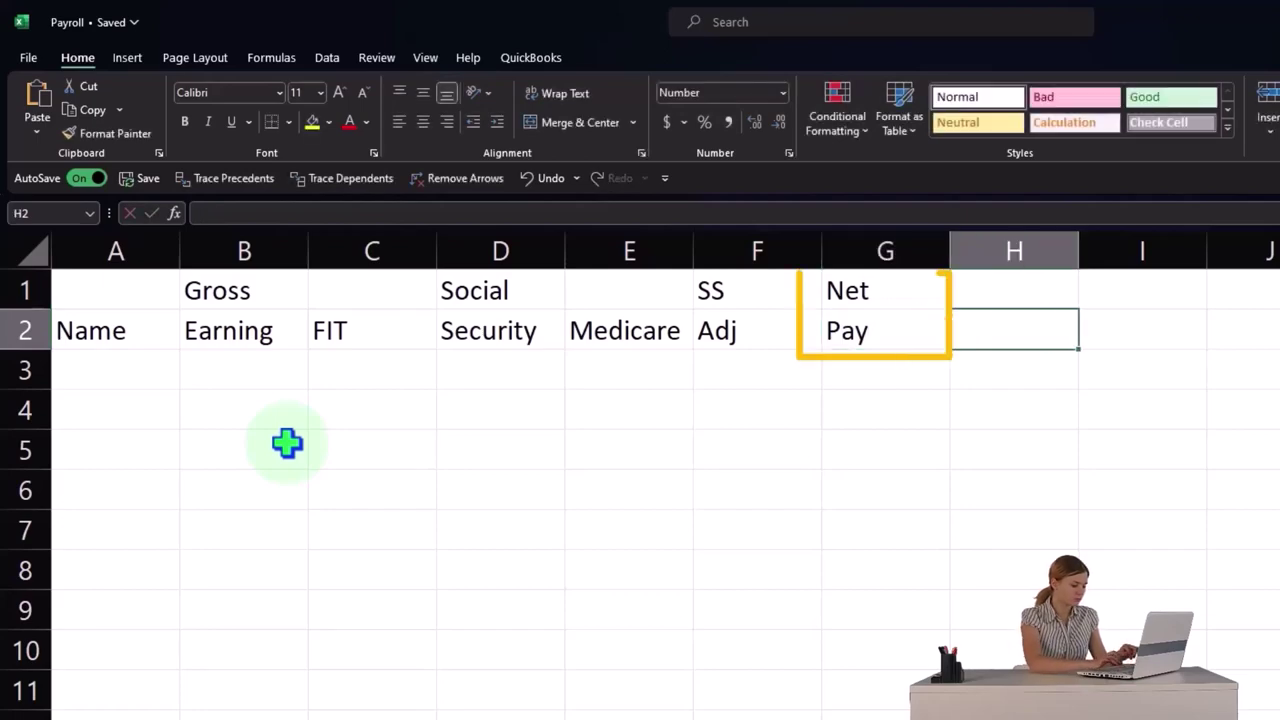
Enter =+D1 in H1 to show Social and =+E2 in J2 to show Medicare.
key(Up)
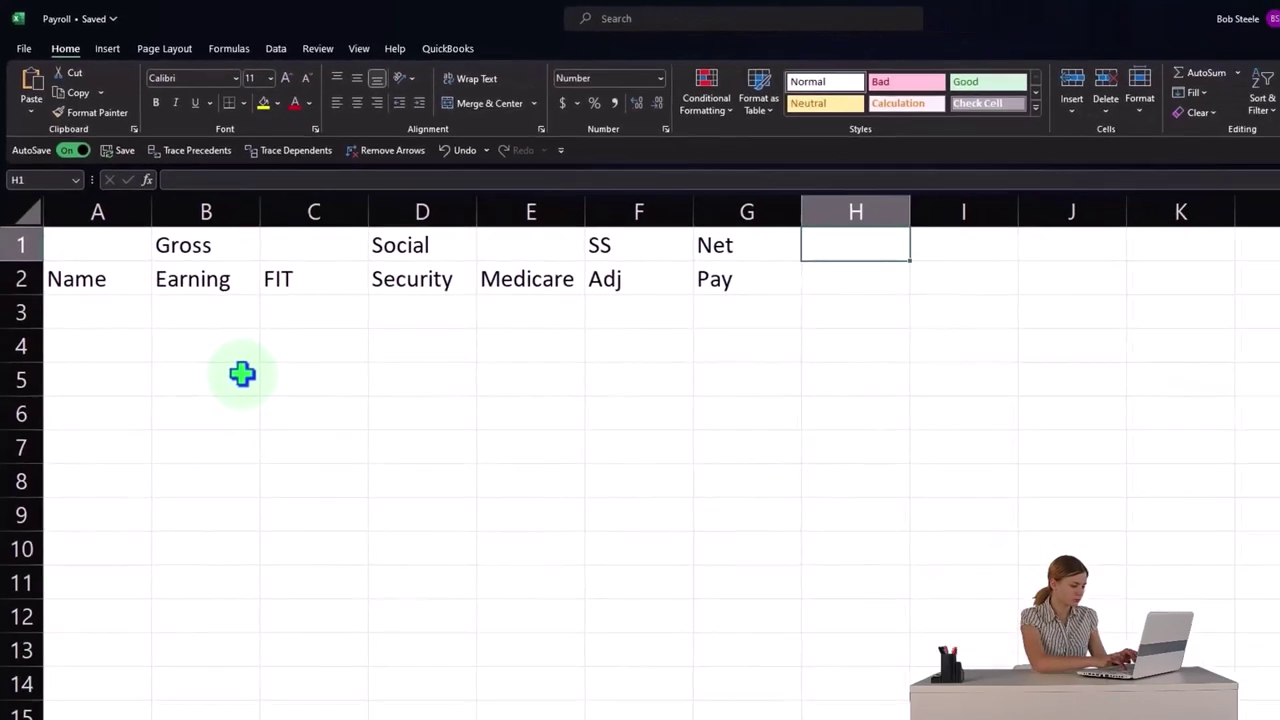
text(+F1)
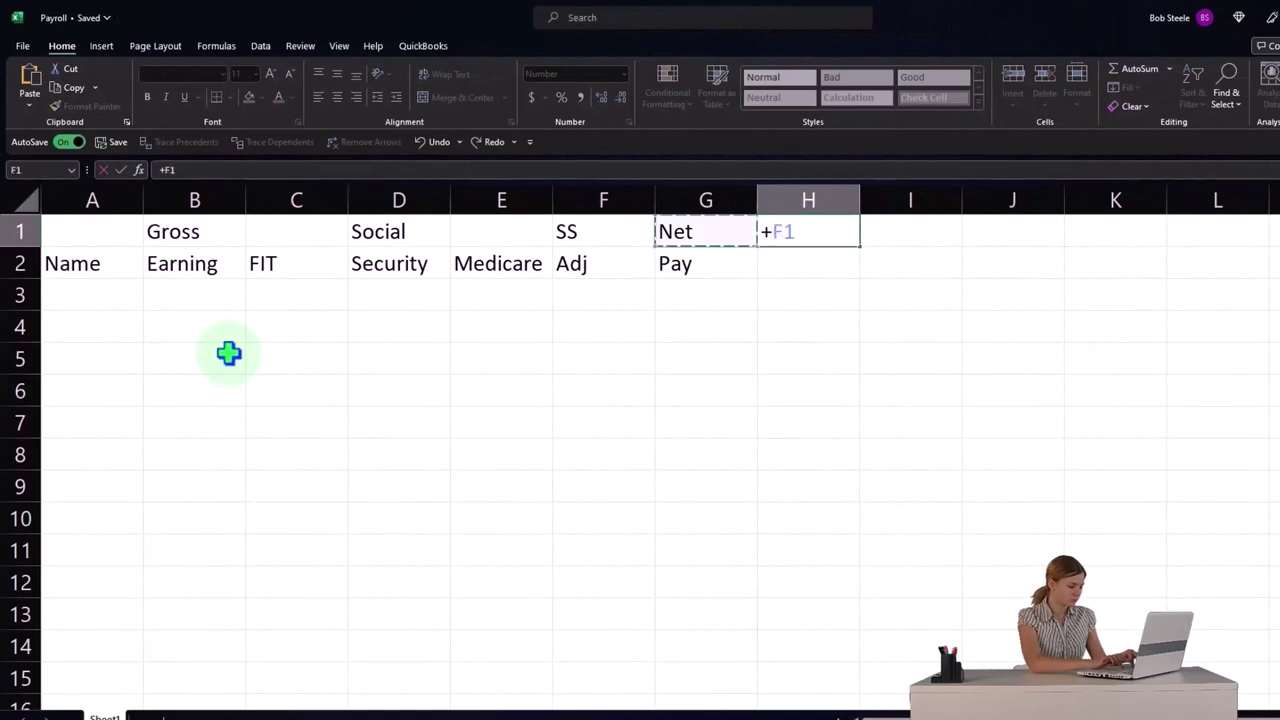
key(Left)
key(Left)
key(Tab)
key(Right)
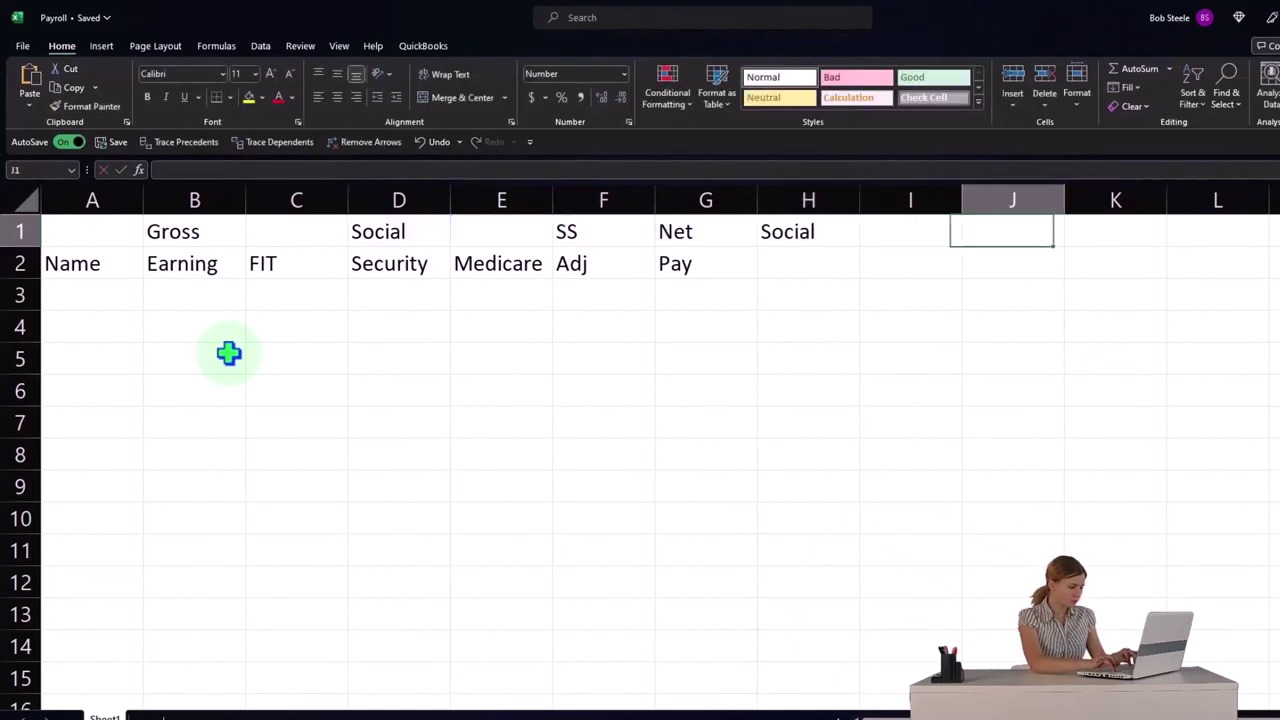
key(Down)
text(+)
key(Left)
key(Left)
key(Left)
key(Left)
key(Left)
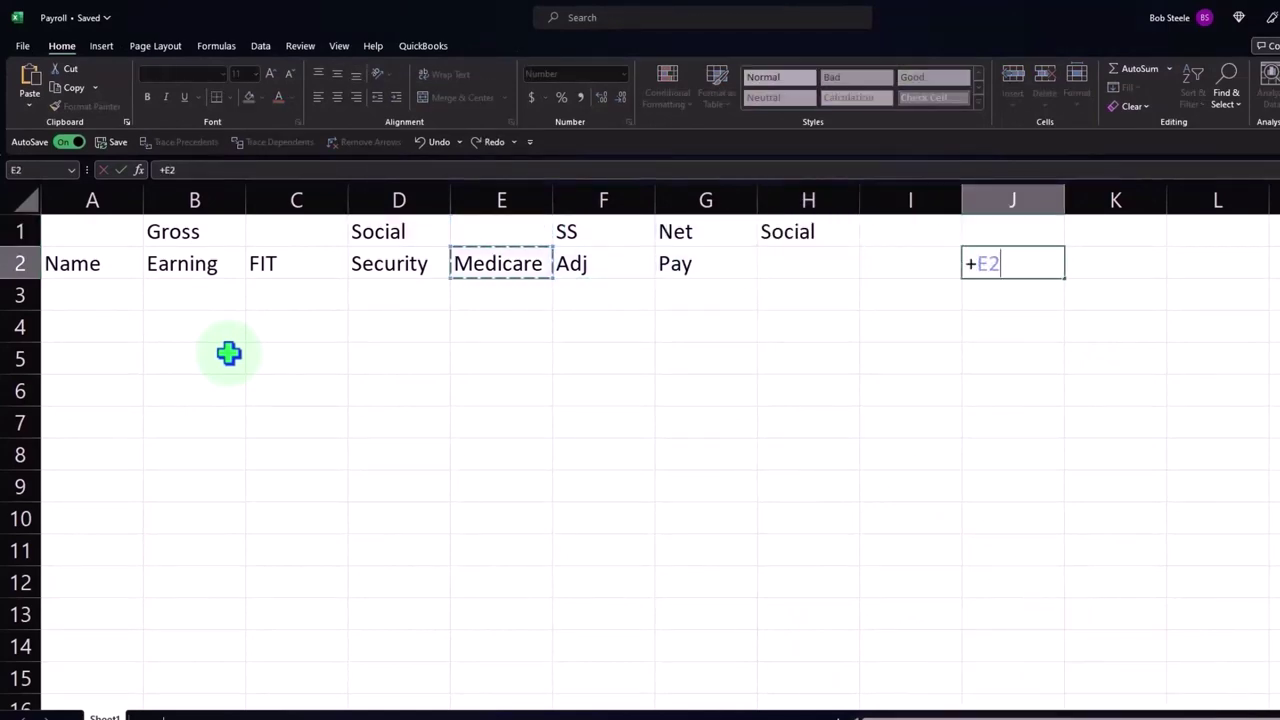
key(Return)
Enter =+E2 in H2, then move the J2 Medicare copy into I2.
click(789, 263)
text(+)
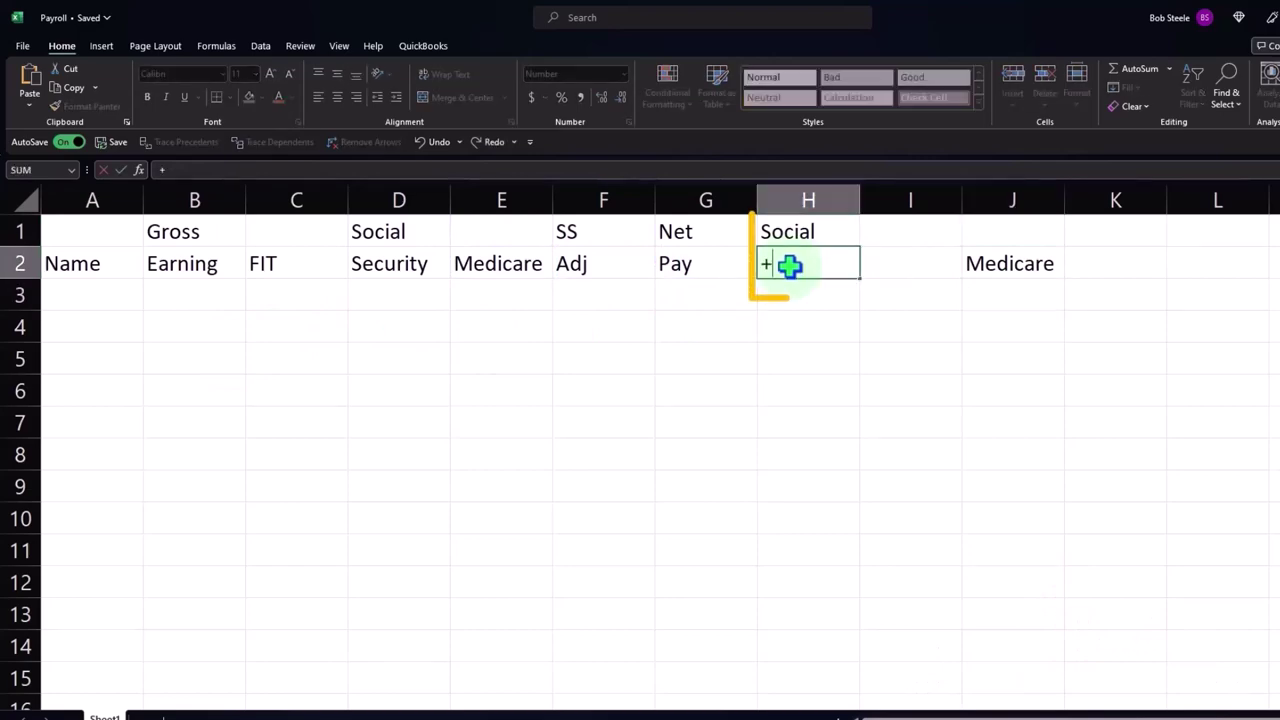
key(Left)
key(Left)
key(Left)
key(Return)
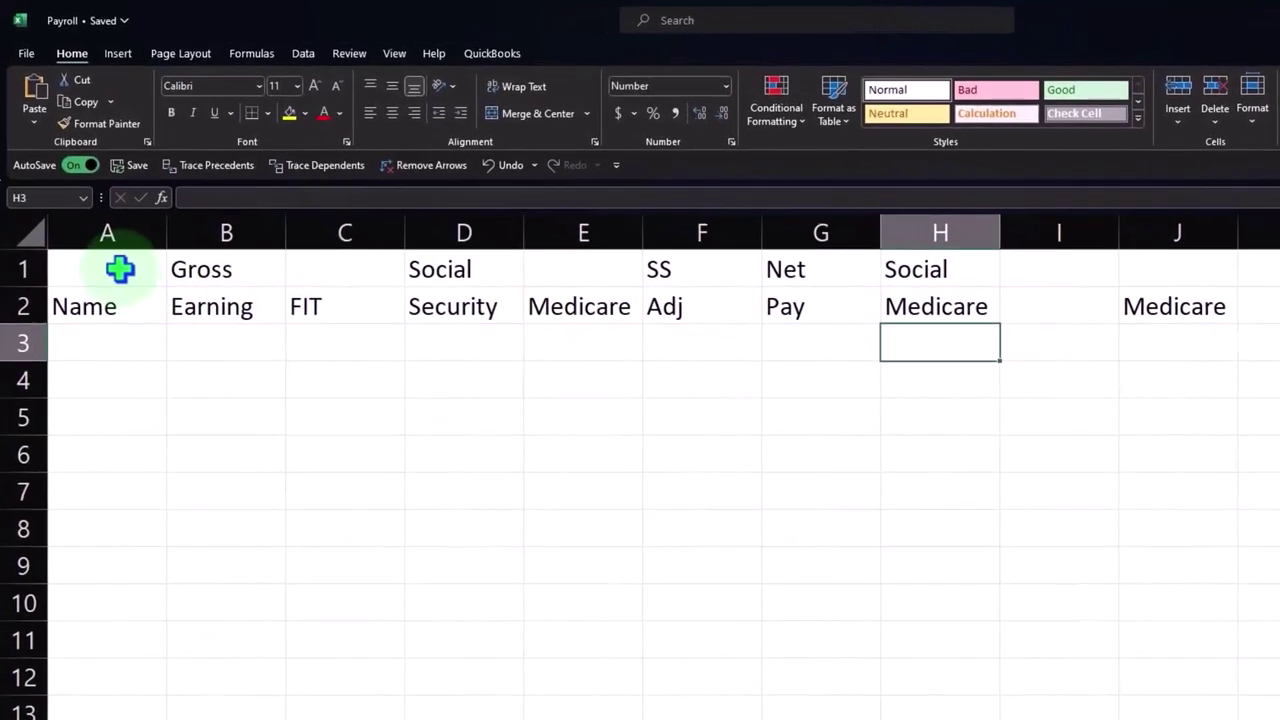
drag(120, 268, 1030, 283)
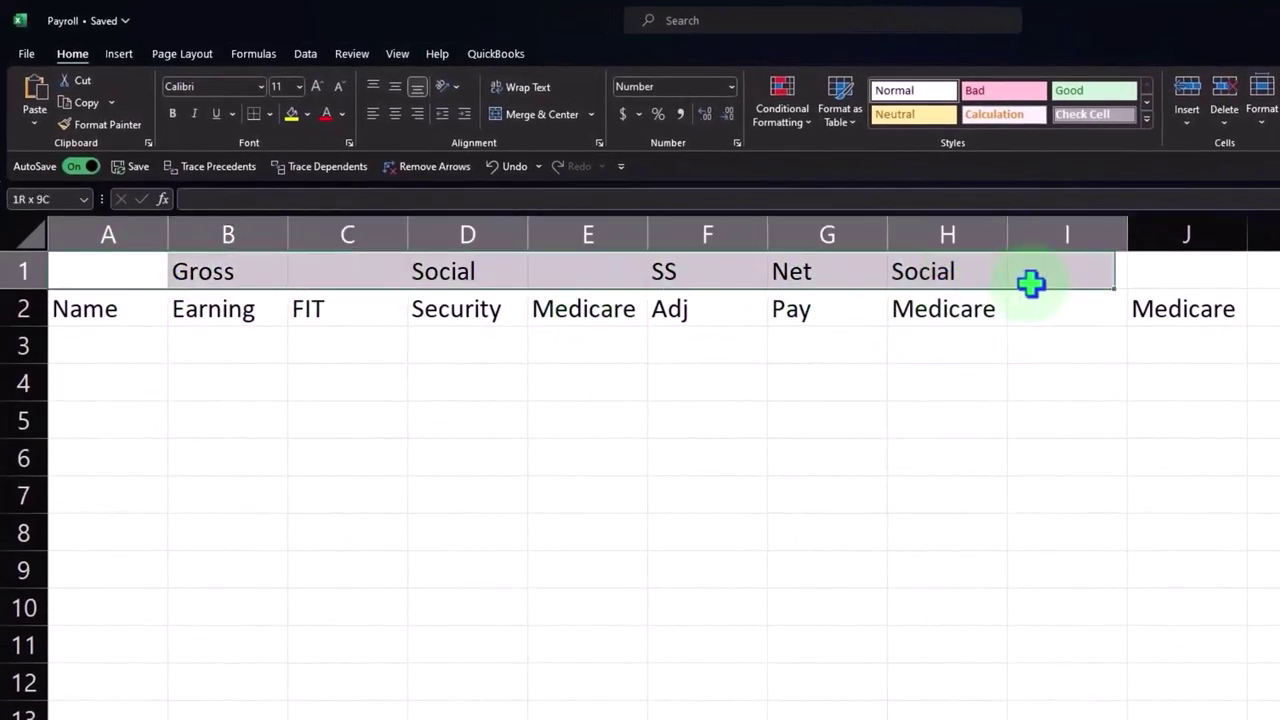
click(1050, 390)
click(1168, 307)
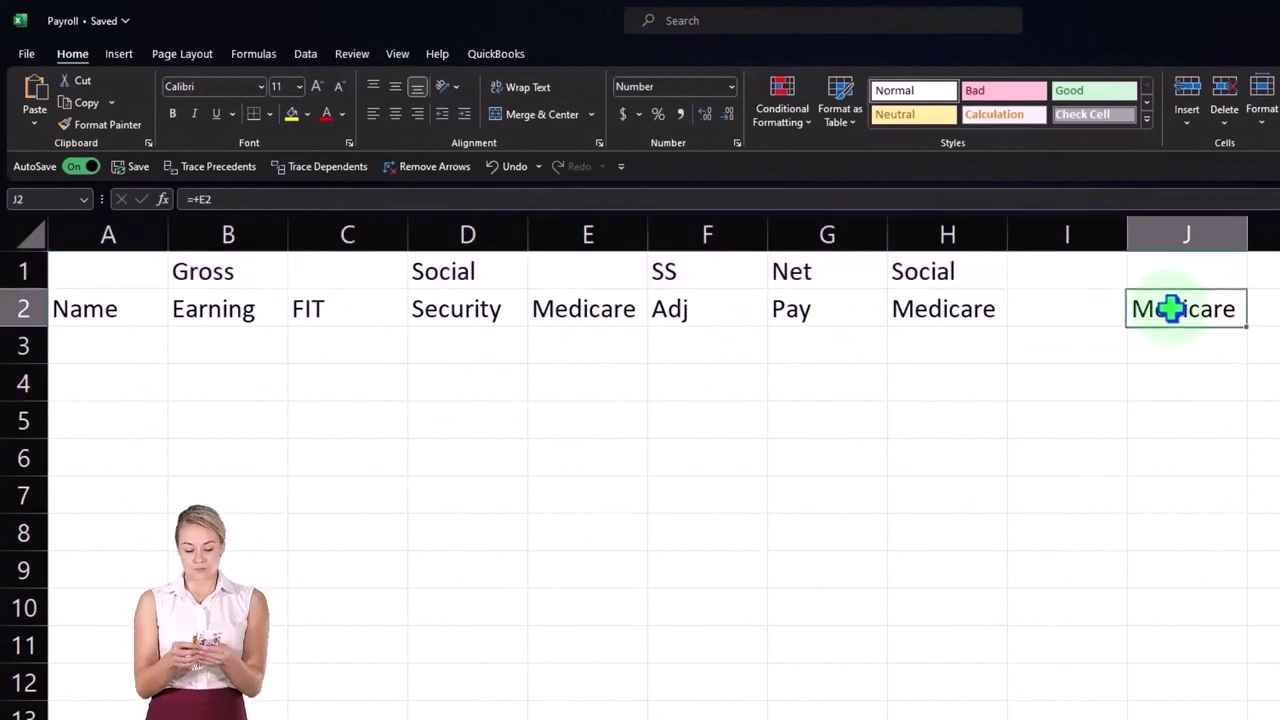
drag(1186, 330, 1114, 320)
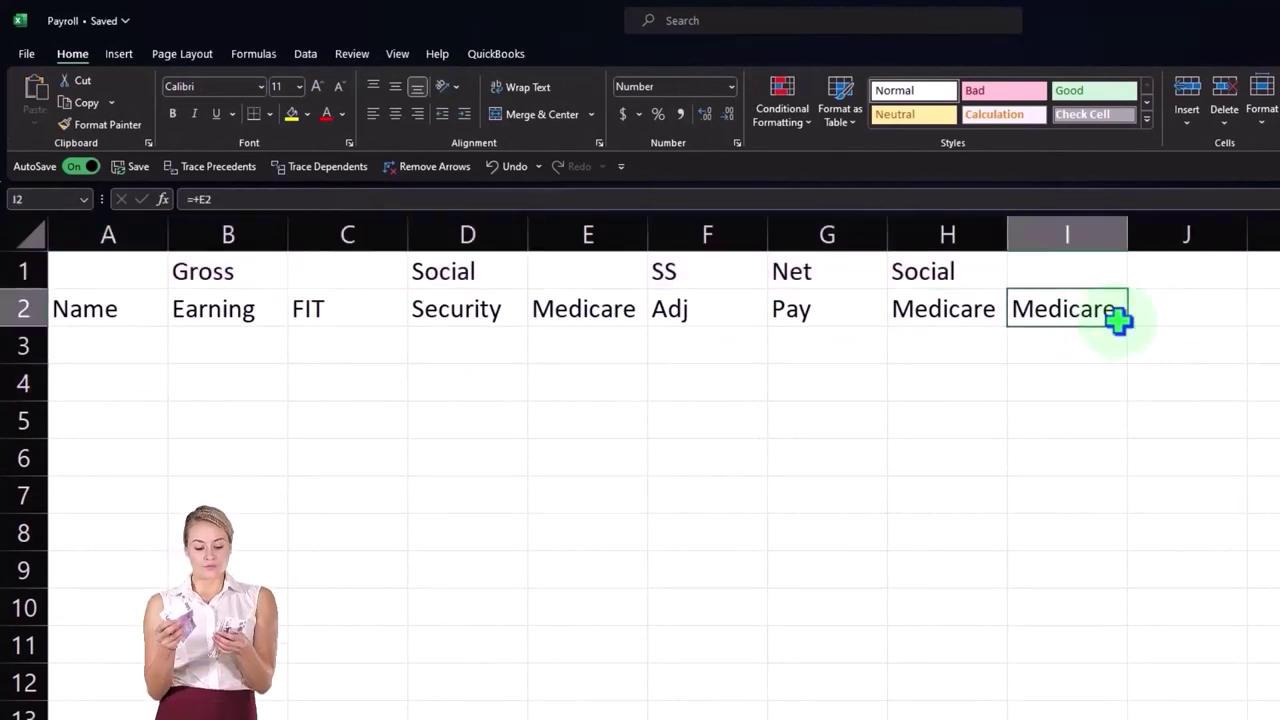
Enter SS in J1 and Adj in J2.
click(1173, 277)
text(SS)
key(Return)
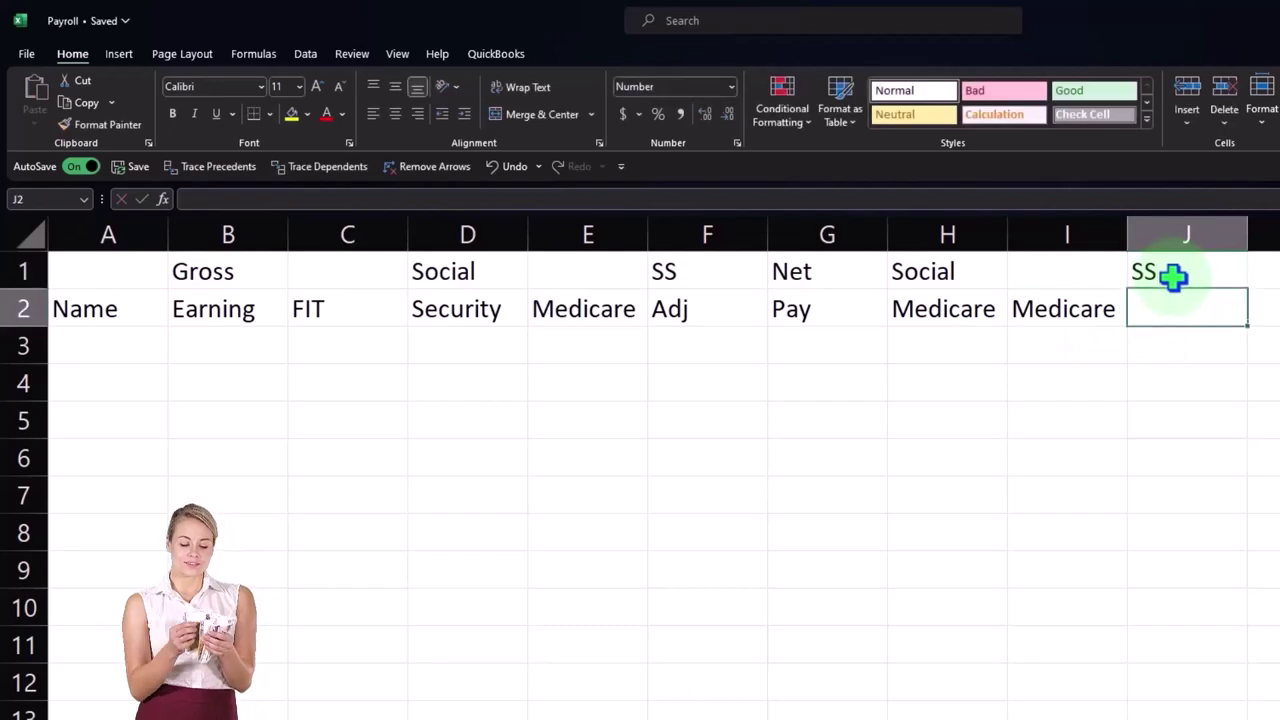
text(Adj)
key(Return)
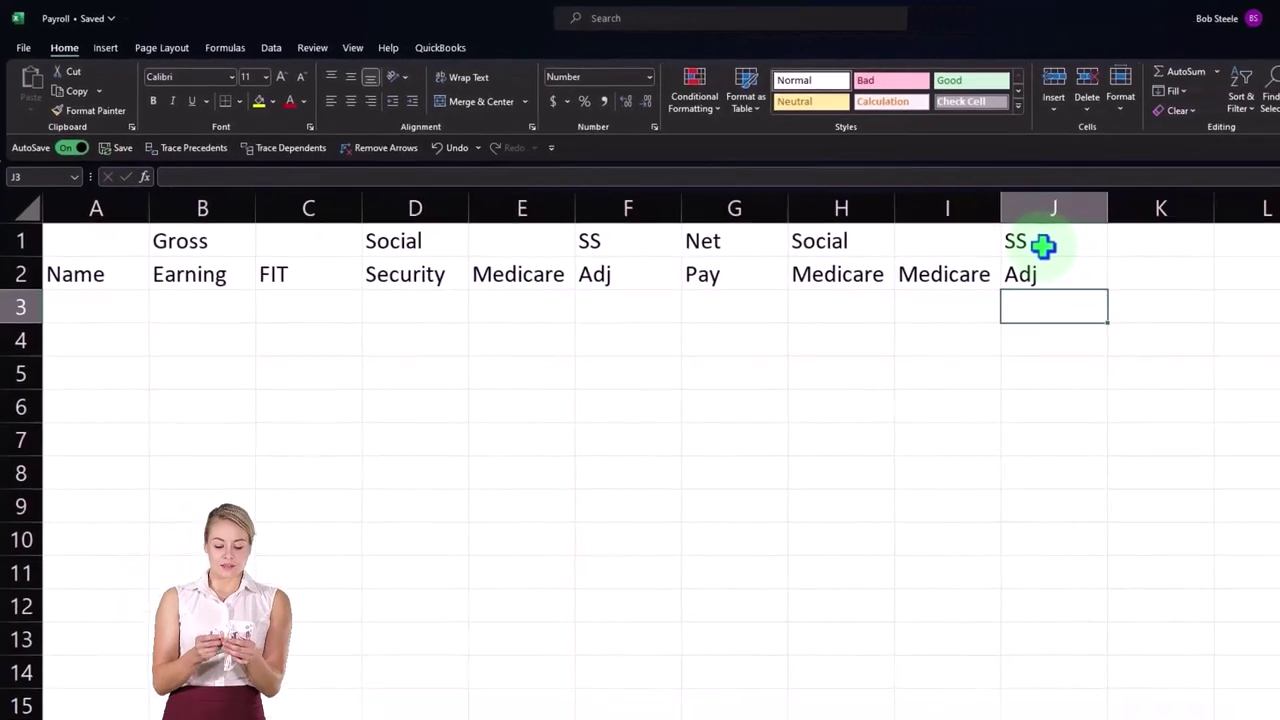
Move the two-row header block down to rows 2–3 and enter the label FICA in D1.
drag(114, 234, 971, 257)
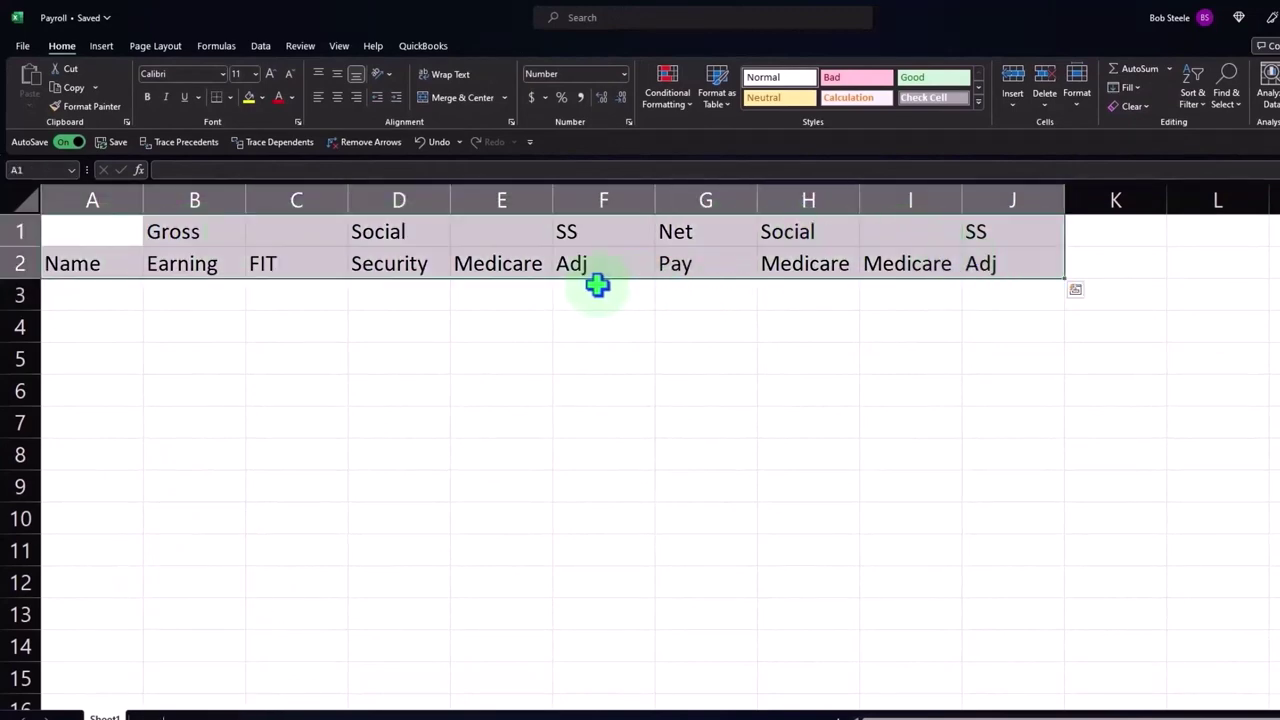
mouse_move(595, 278)
mouse_down()
mouse_move(600, 294)
mouse_move(583, 291)
mouse_up()
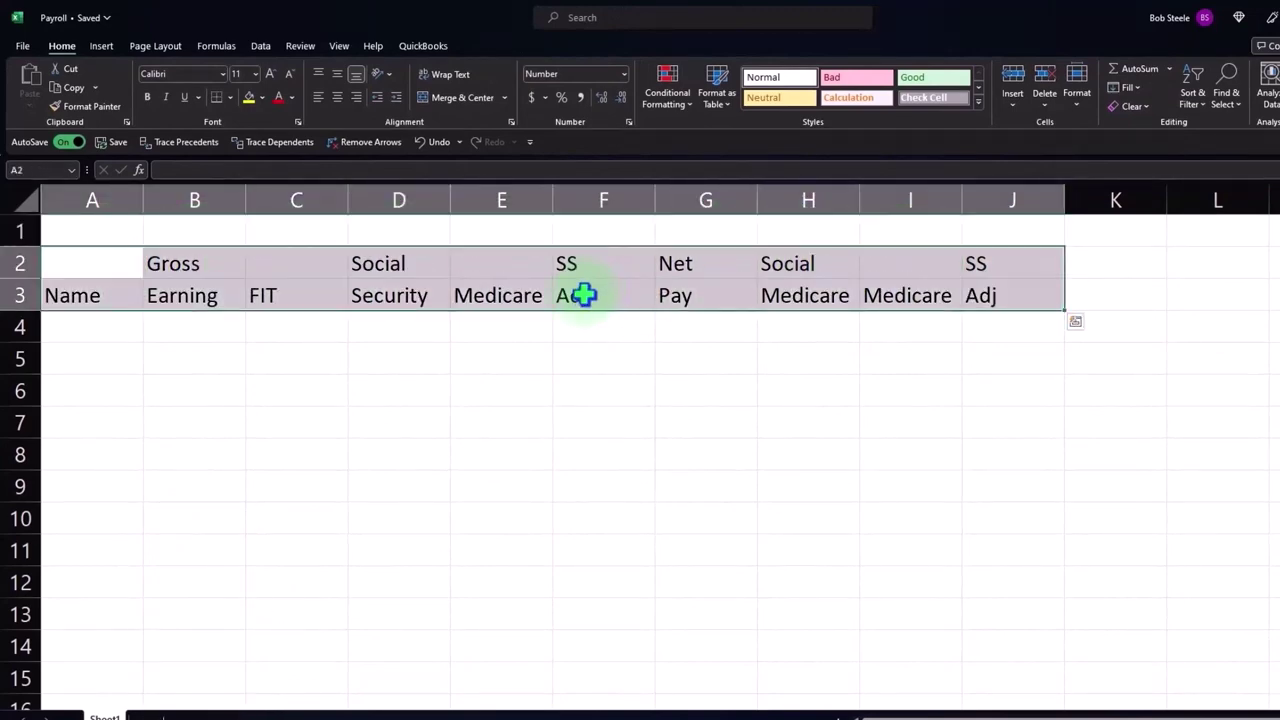
mouse_move(397, 220)
mouse_down()
mouse_move(464, 223)
mouse_move(417, 227)
mouse_up()
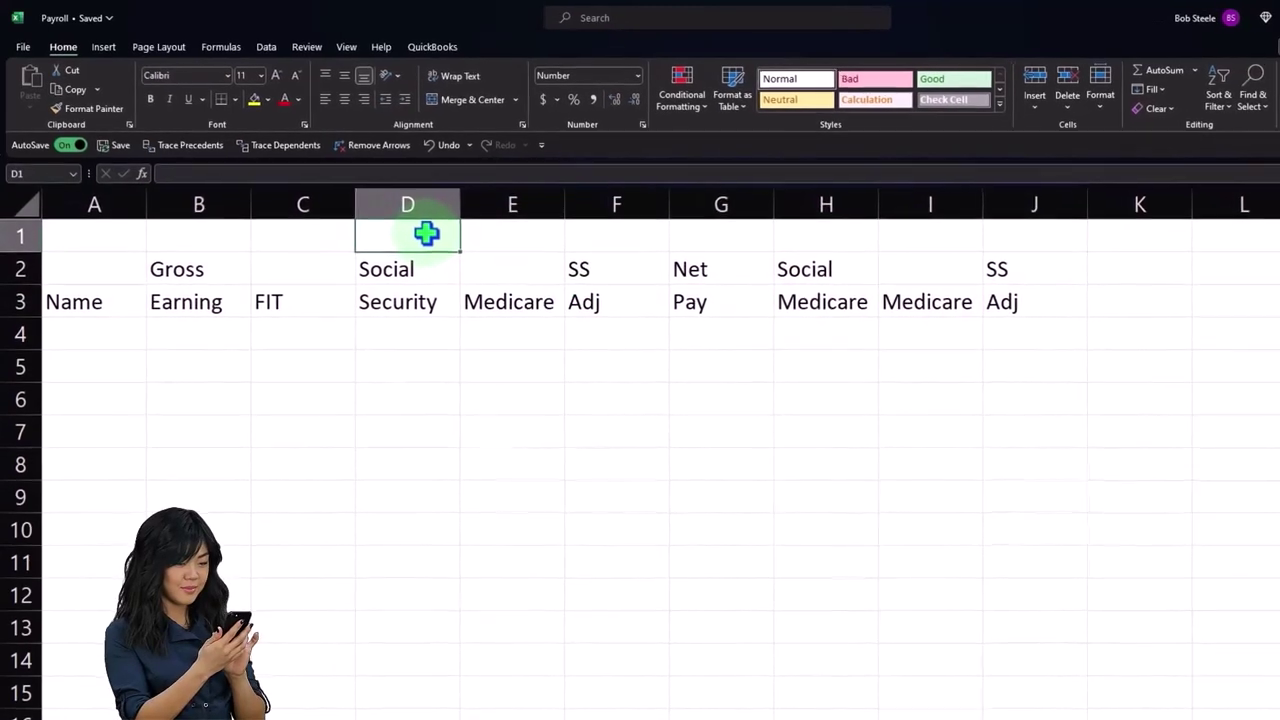
text(FICA)
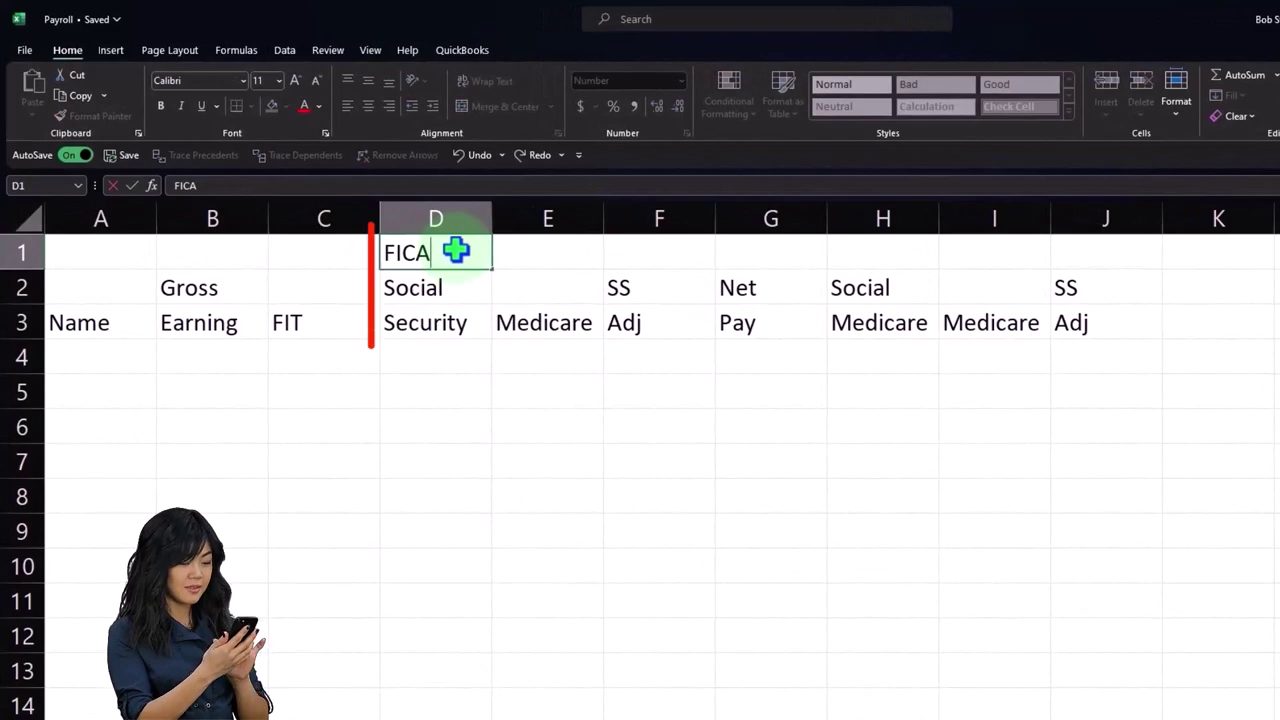
key(Return)
Select D1:E1 and bring up the Format Cells dialog for them.
drag(456, 250, 505, 246)
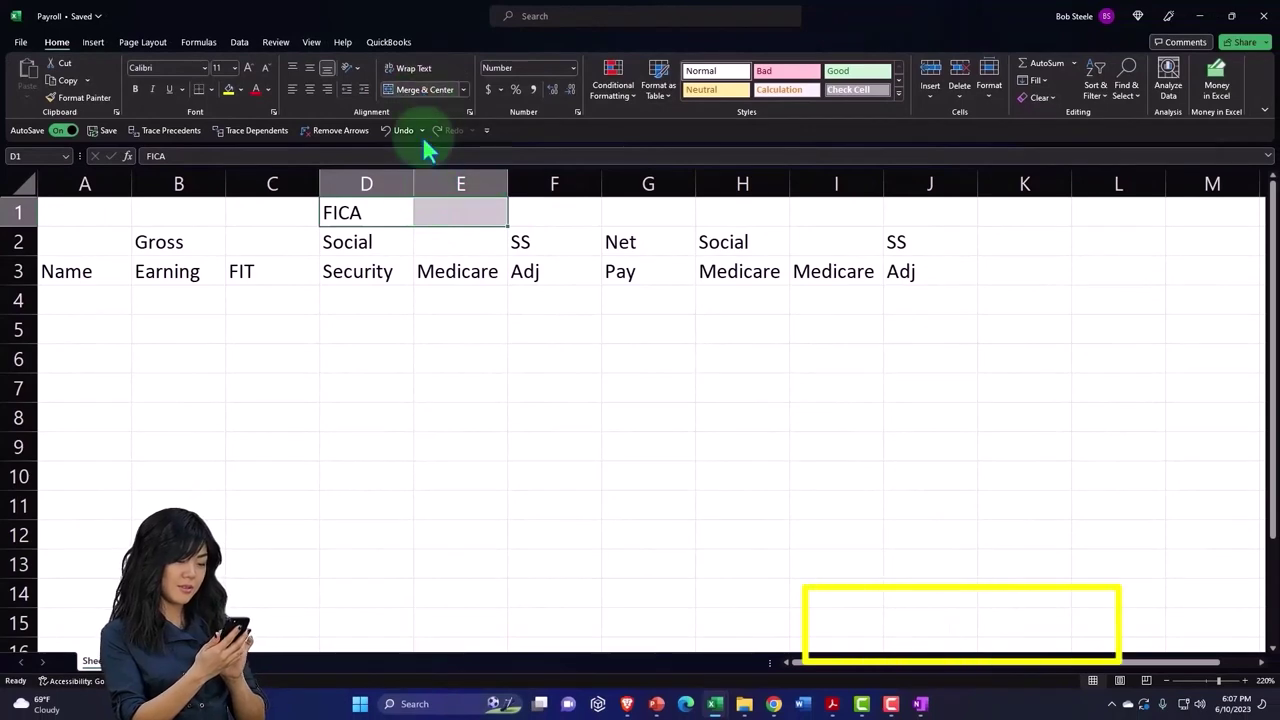
right_click(400, 210)
right_click(400, 210)
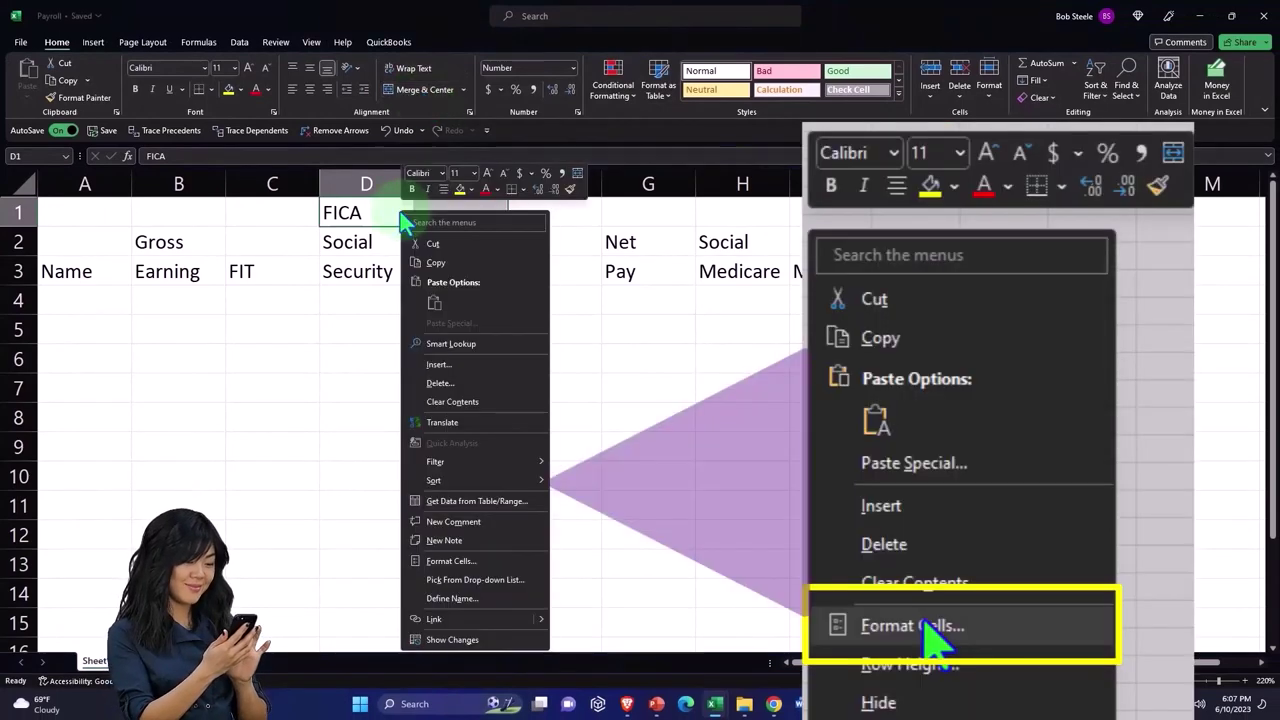
click(452, 562)
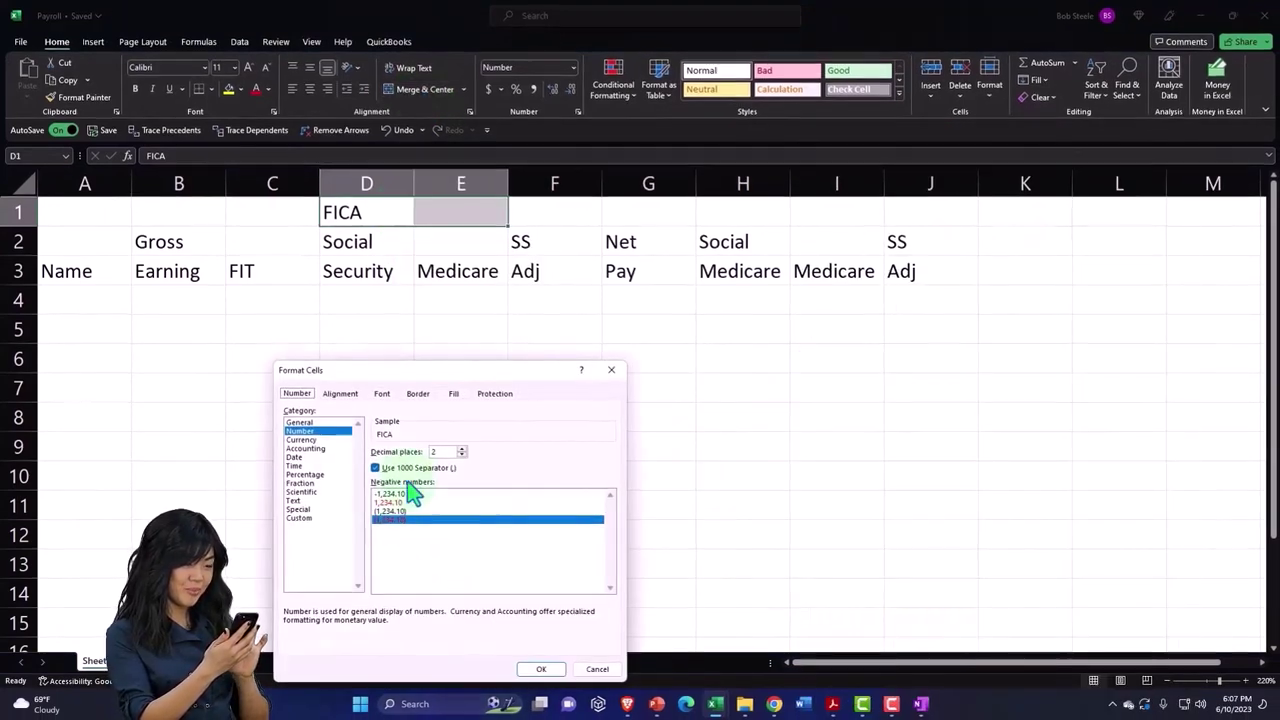